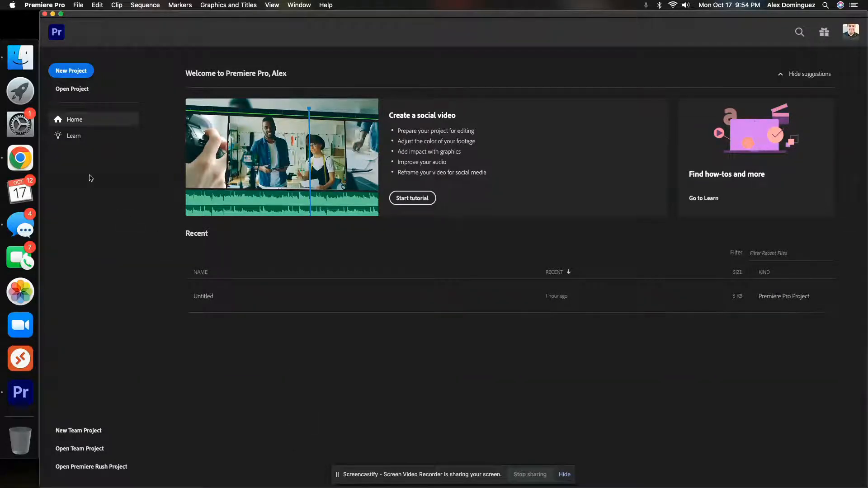
left_click(26, 95)
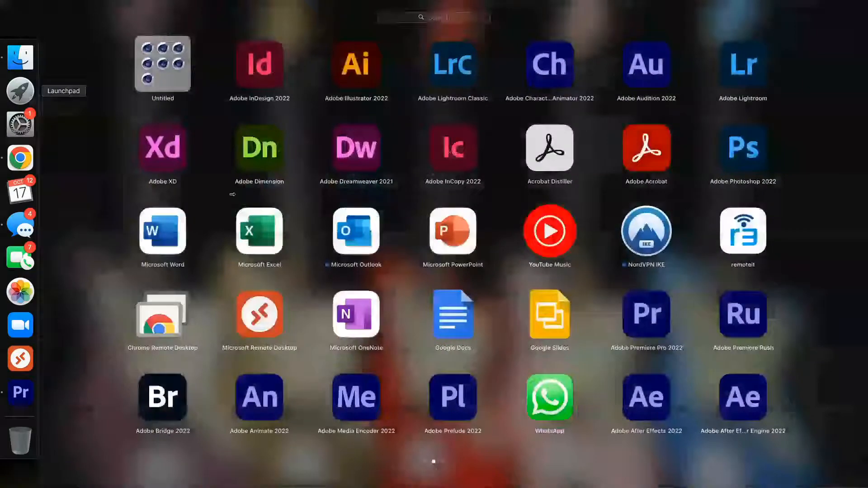
scroll(479, 265, "right", 5)
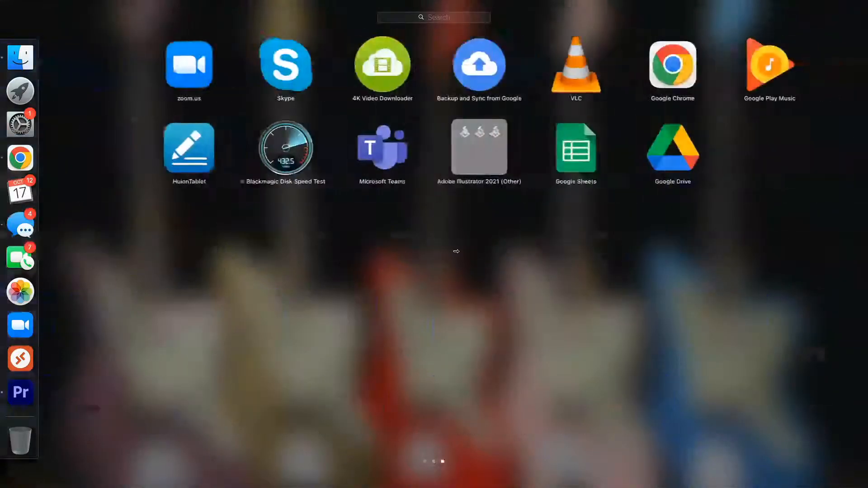
scroll(457, 249, "left", 3)
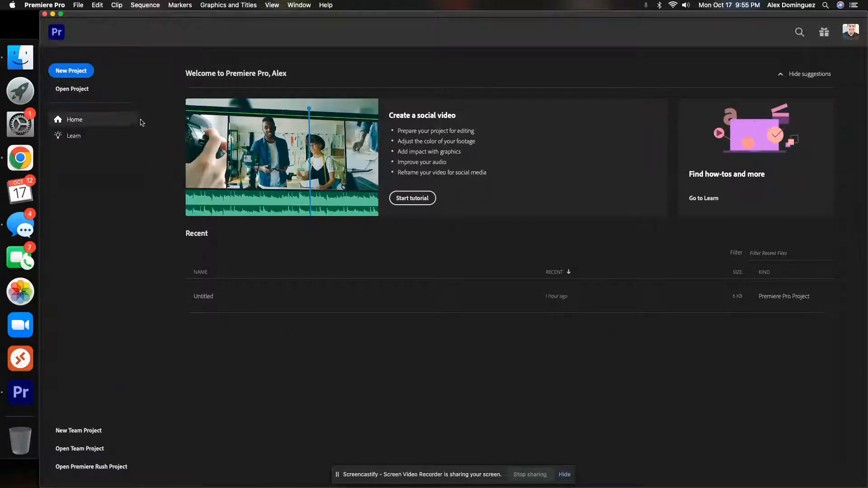
Step: Start a new project and name it "First Project - " followed by the author's first initial and surname
left_click(72, 73)
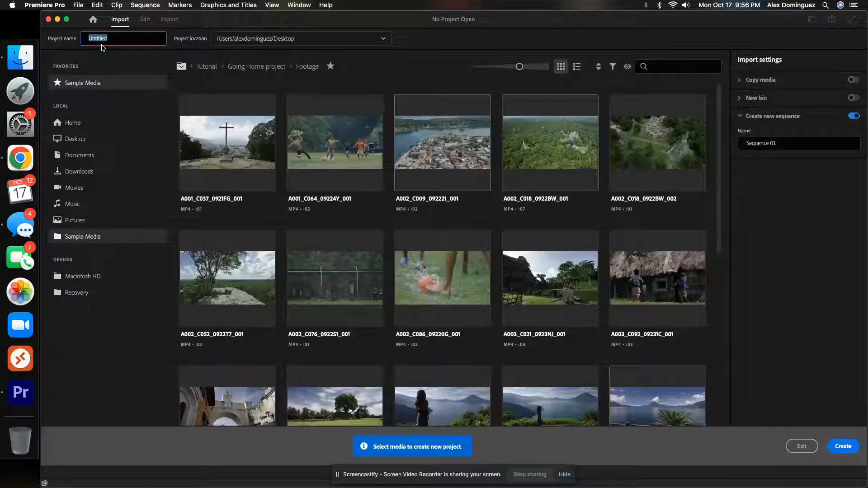
type("First Pro")
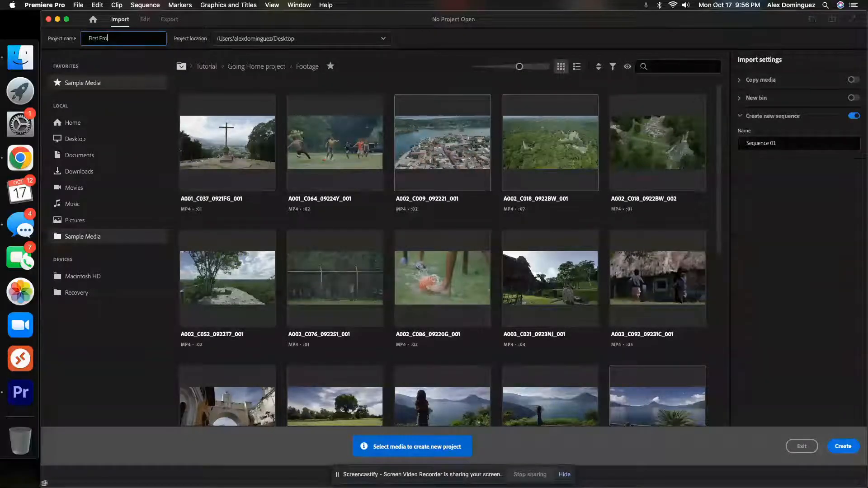
type("ject - A. Dominguez")
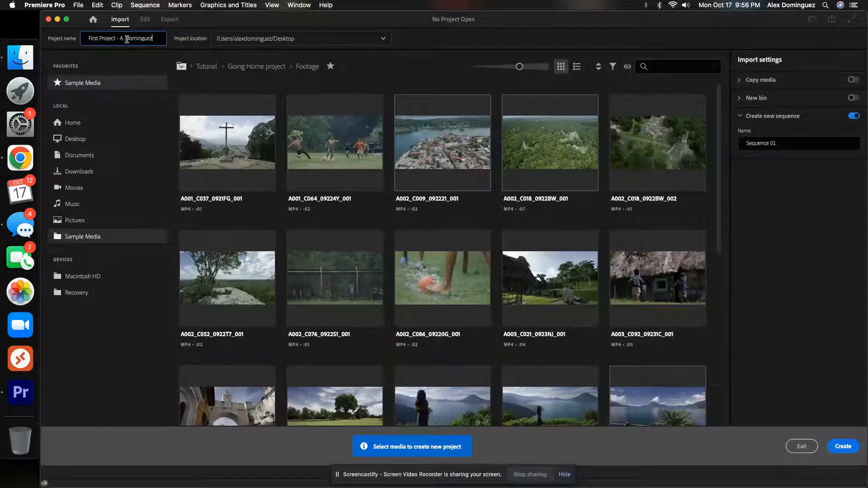
left_click(141, 59)
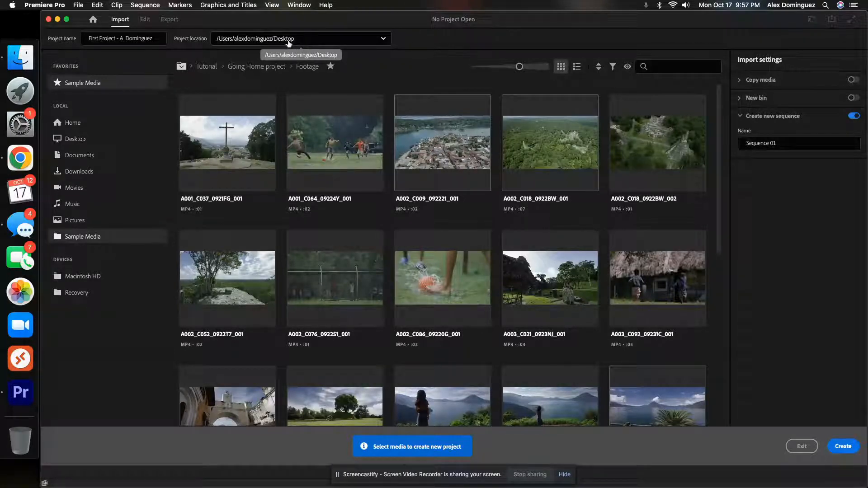
Step: Set the project location to the Documents folder
left_click(382, 40)
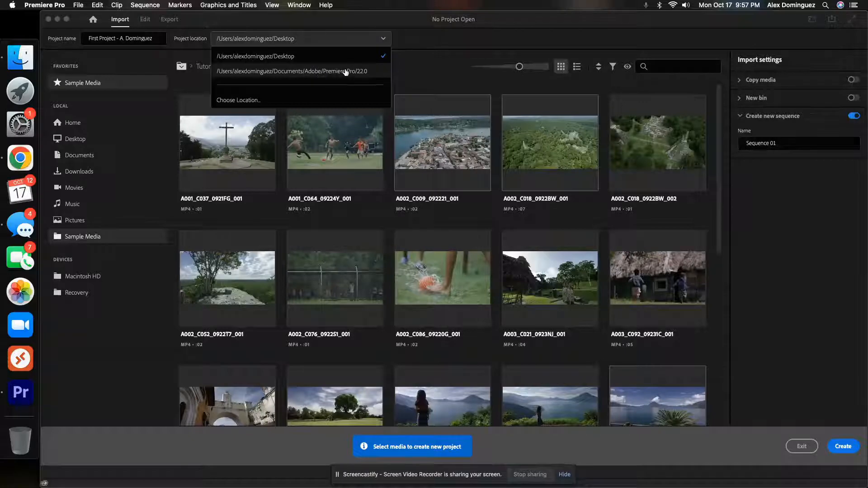
left_click(365, 74)
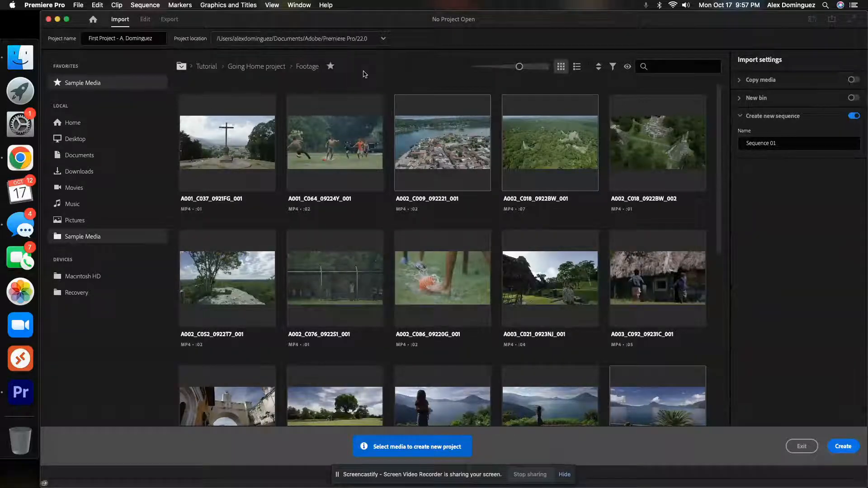
left_click(383, 41)
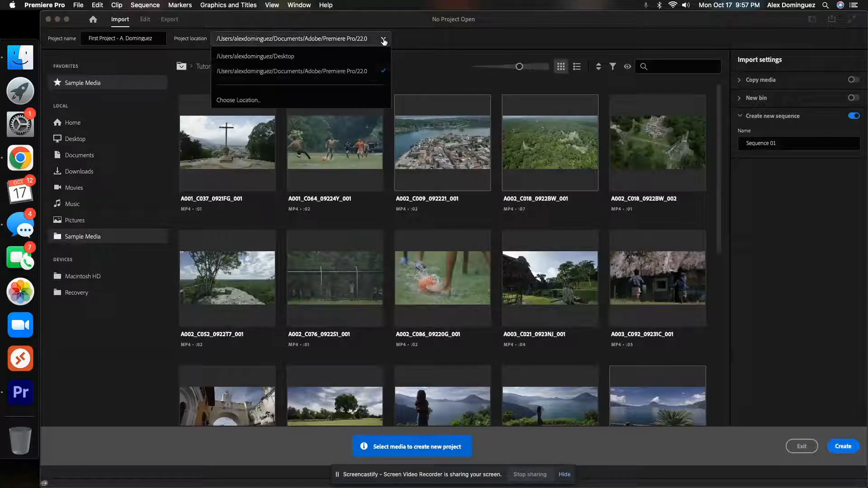
left_click(244, 101)
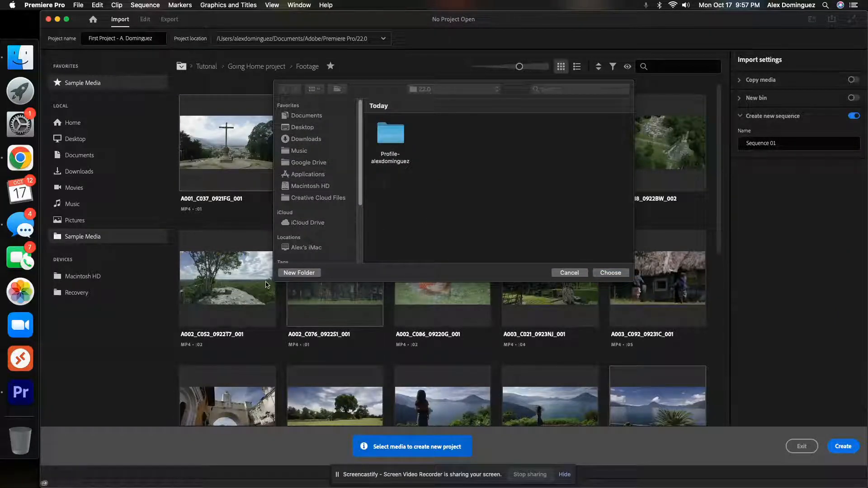
left_click_drag(274, 280, 170, 337)
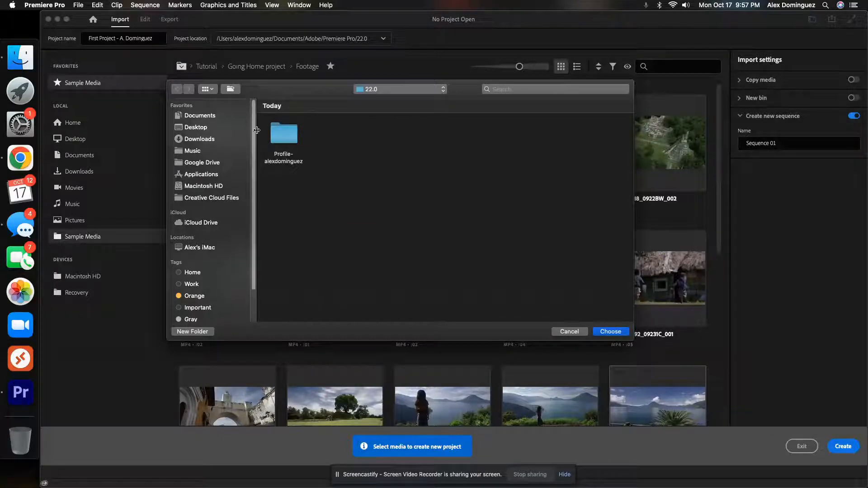
left_click(199, 129)
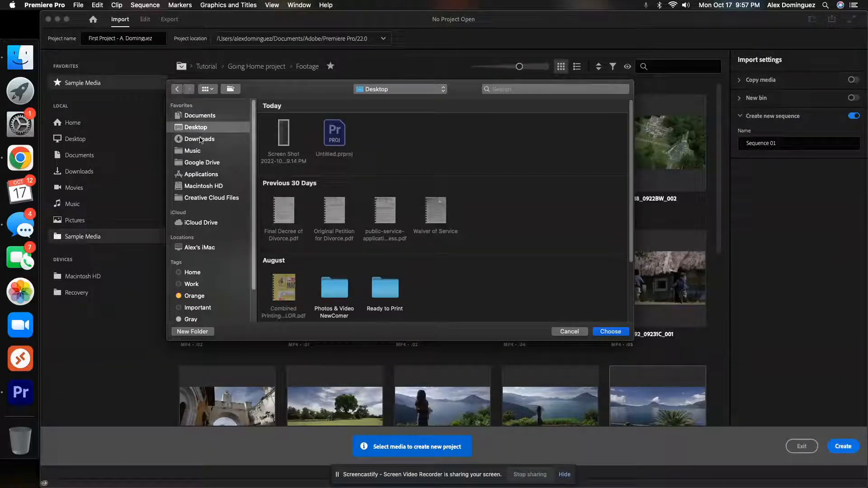
left_click(203, 119)
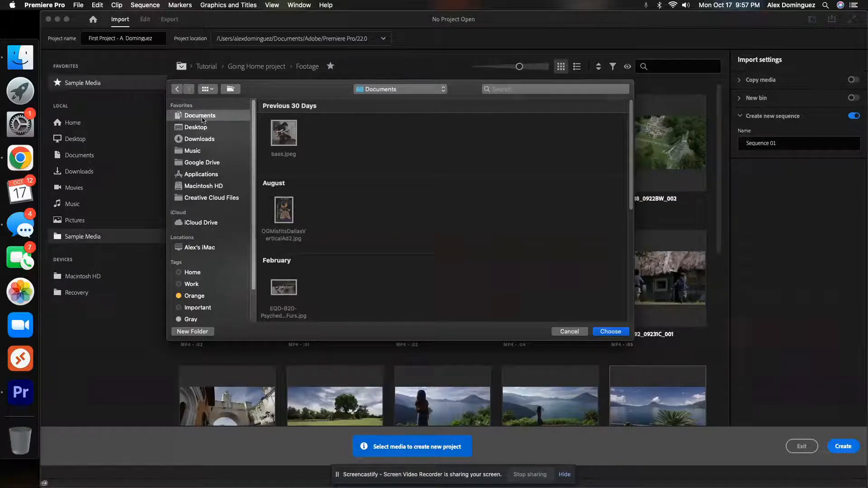
left_click(610, 332)
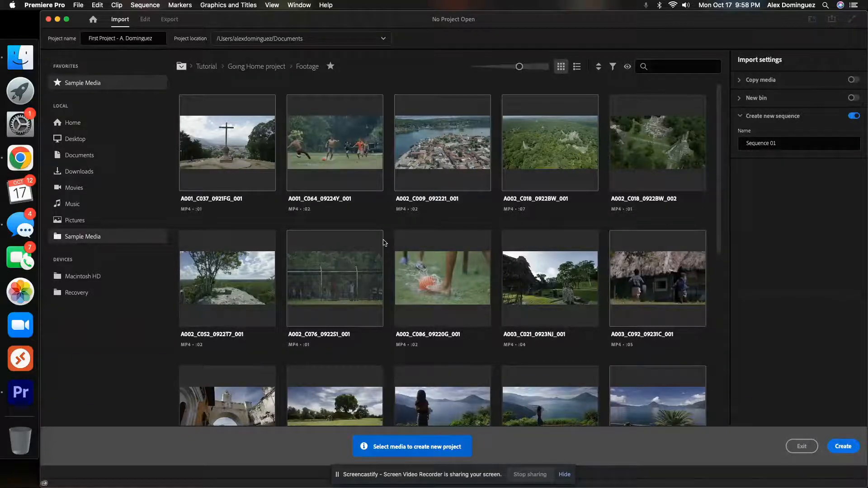
Step: Look over the sample footage and create the project without selecting any media
scroll(384, 243, "down", 10)
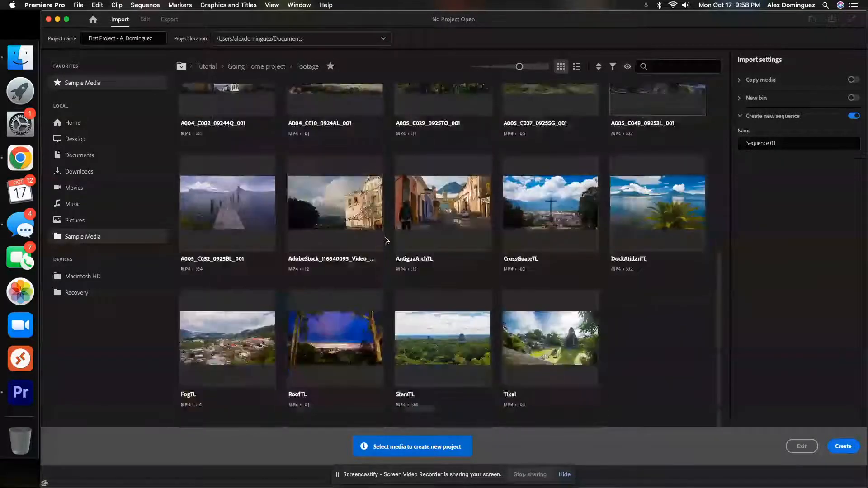
scroll(387, 240, "up", 10)
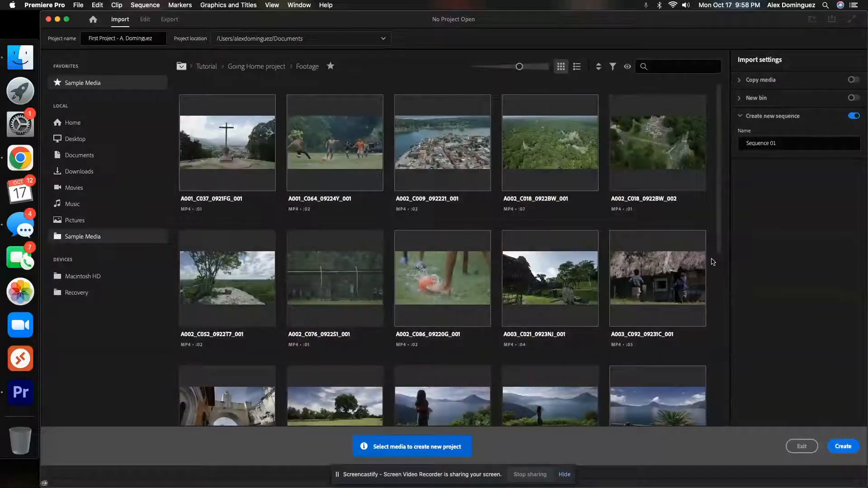
scroll(713, 261, "down", 5)
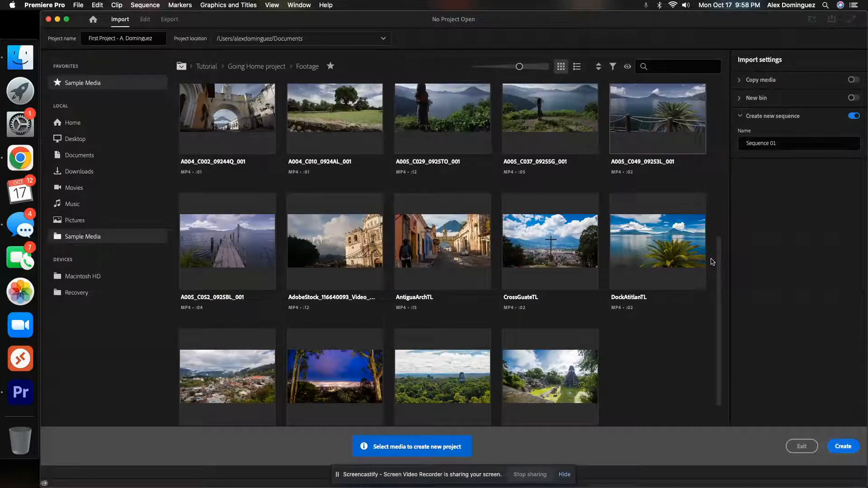
scroll(713, 262, "up", 5)
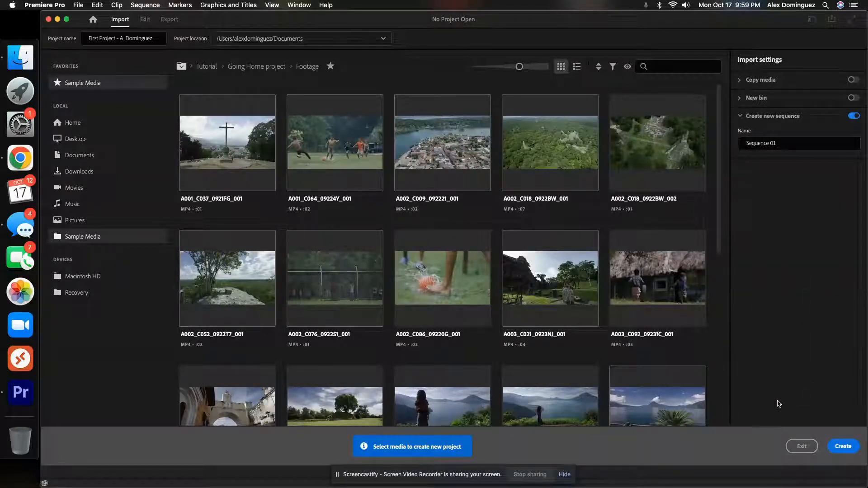
left_click(842, 447)
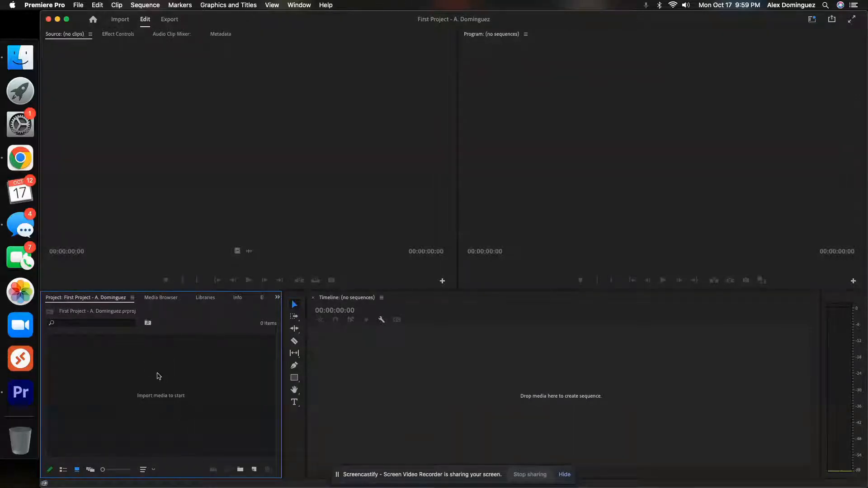
Step: Tour the editing workspace by activating the Source monitor, Program monitor, Timeline, Tools, audio meters and Project area in turn
left_click(170, 206)
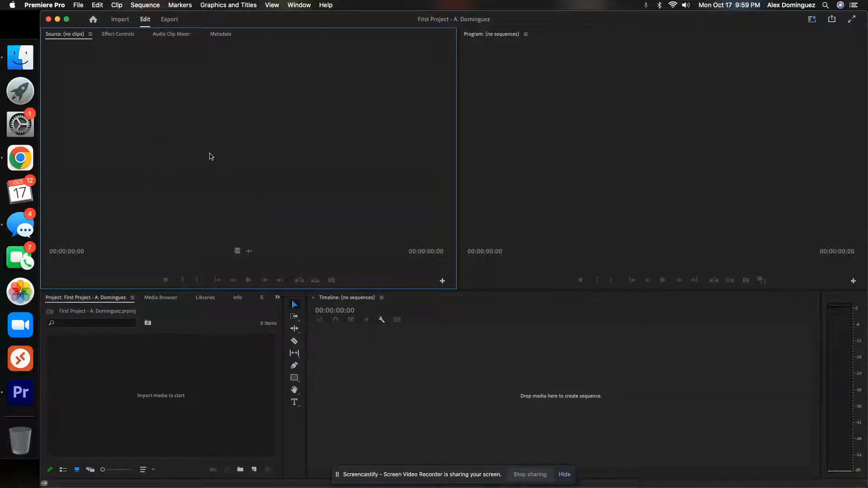
left_click(571, 186)
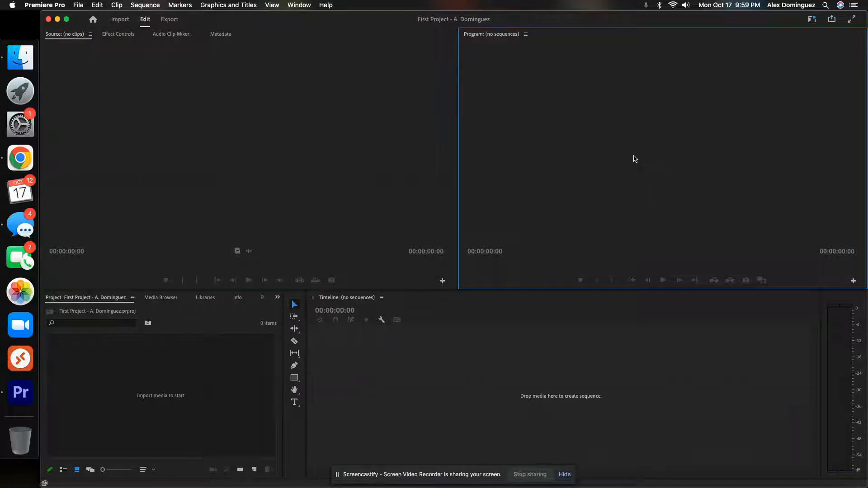
left_click(499, 368)
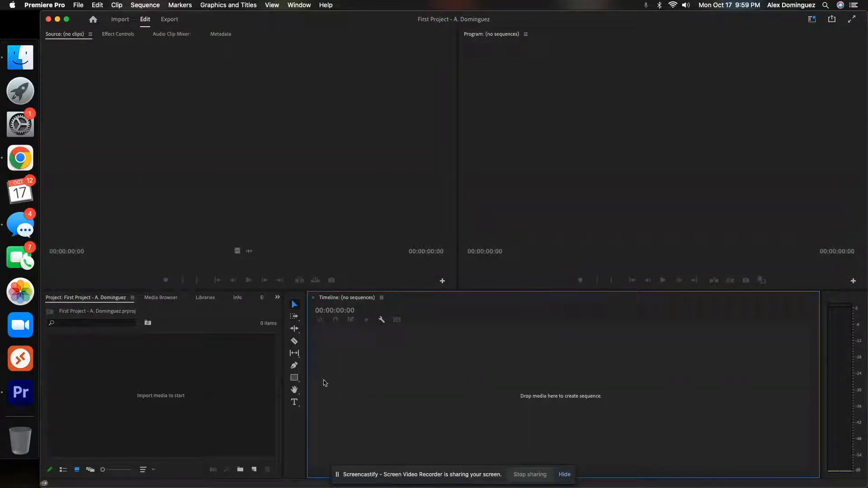
left_click(296, 421)
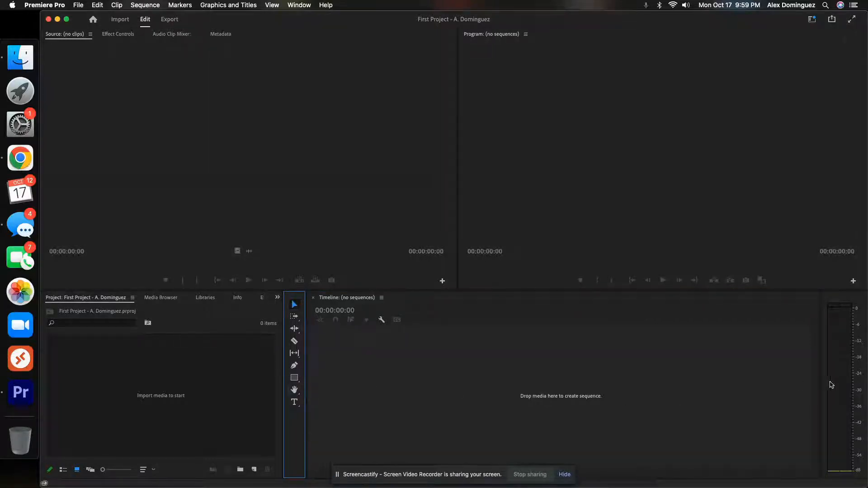
left_click(841, 299)
left_click(852, 301)
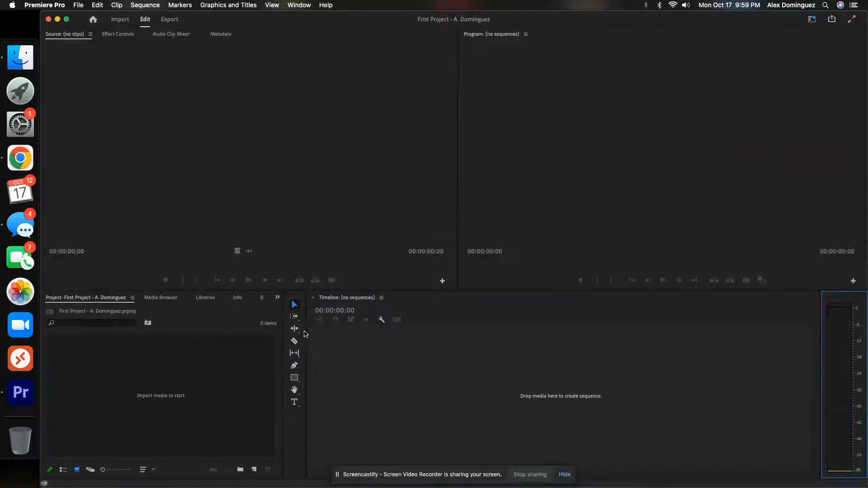
left_click(198, 363)
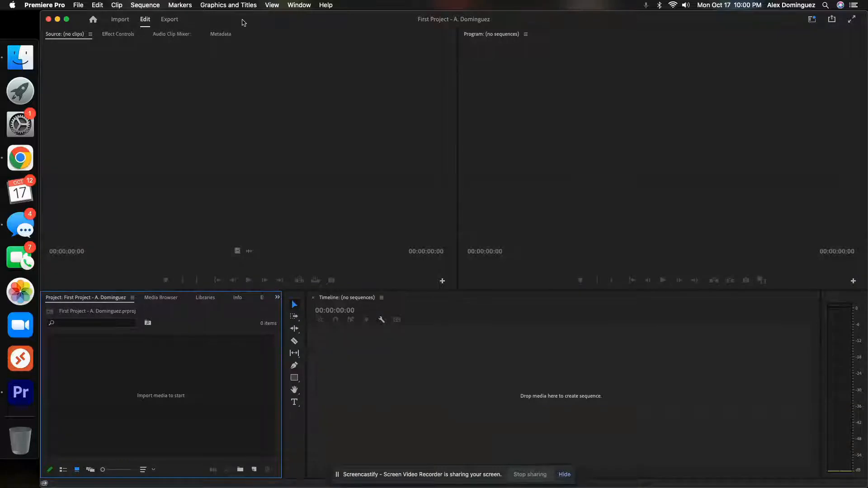
Step: Reset the Editing workspace to its saved layout
left_click(299, 5)
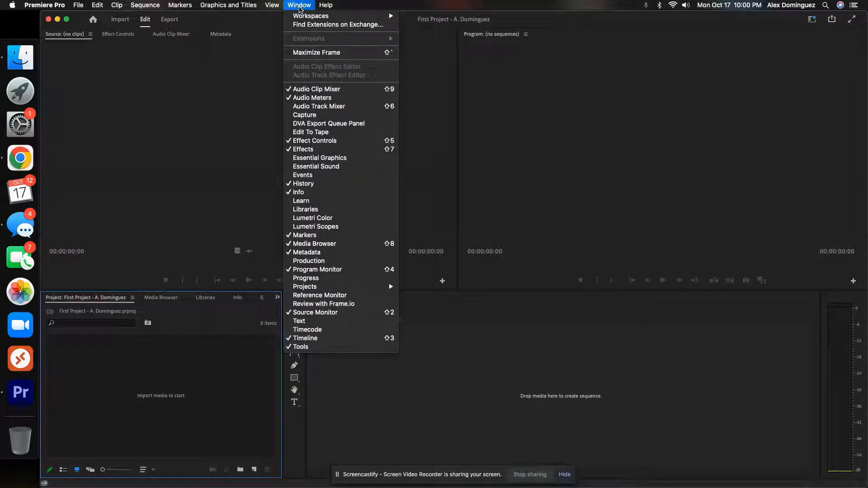
mouse_move(303, 15)
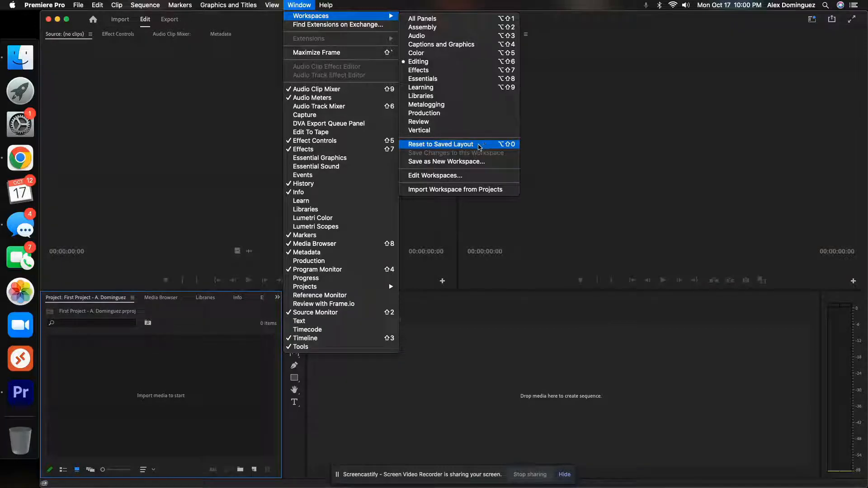
left_click(470, 145)
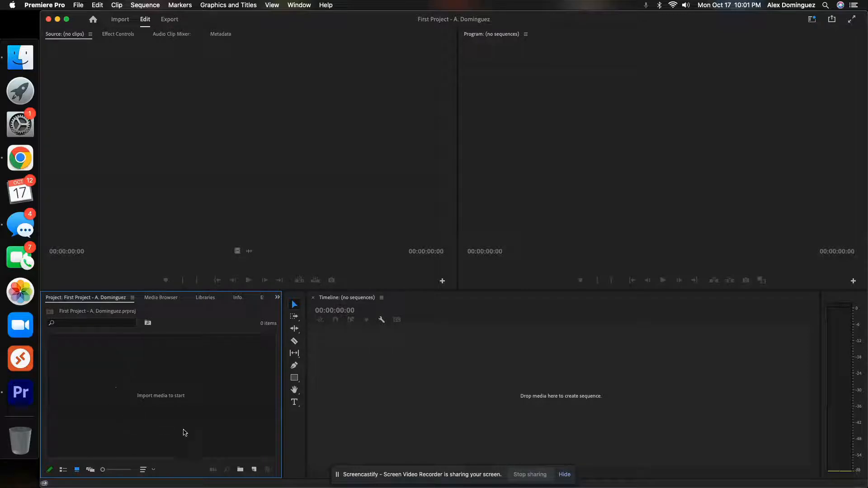
double_click(163, 383)
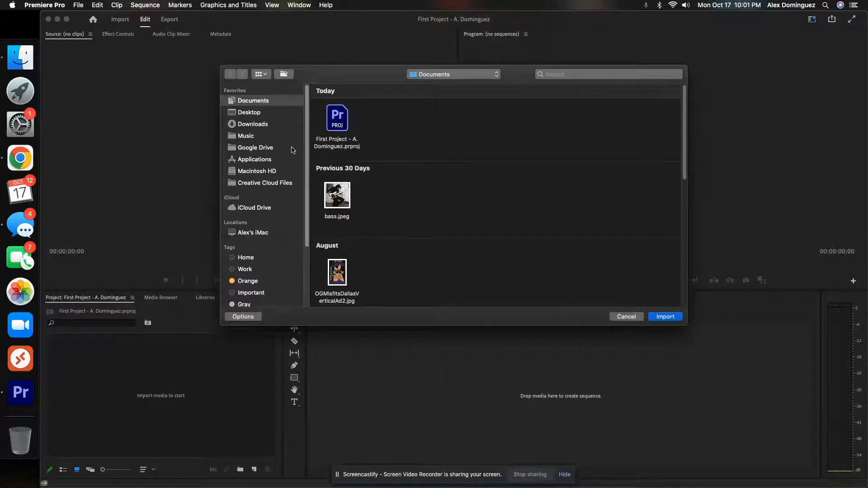
left_click(262, 184)
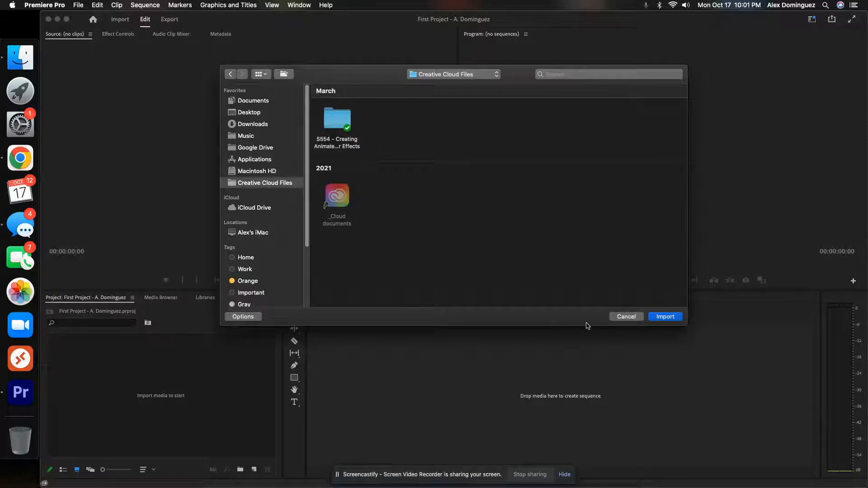
left_click(631, 318)
Step: View the contents of the Media Browser and Libraries, and return to the empty project bin
left_click(161, 299)
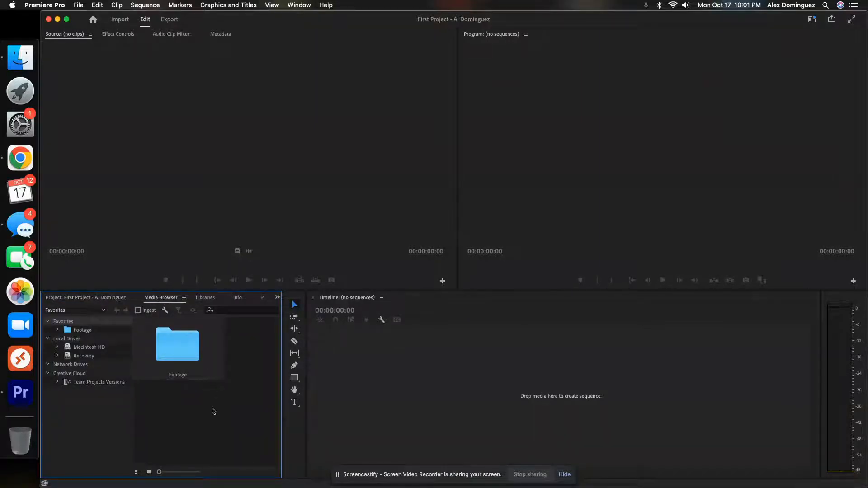
left_click(90, 299)
left_click(157, 299)
left_click(205, 300)
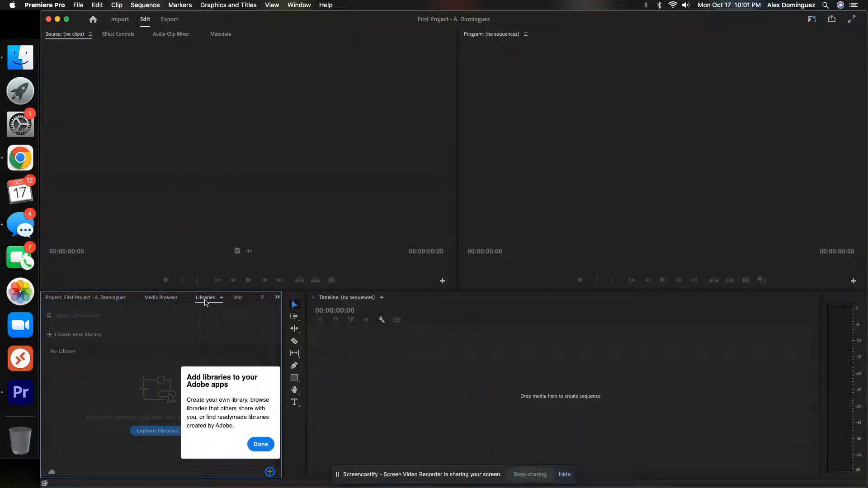
left_click(156, 300)
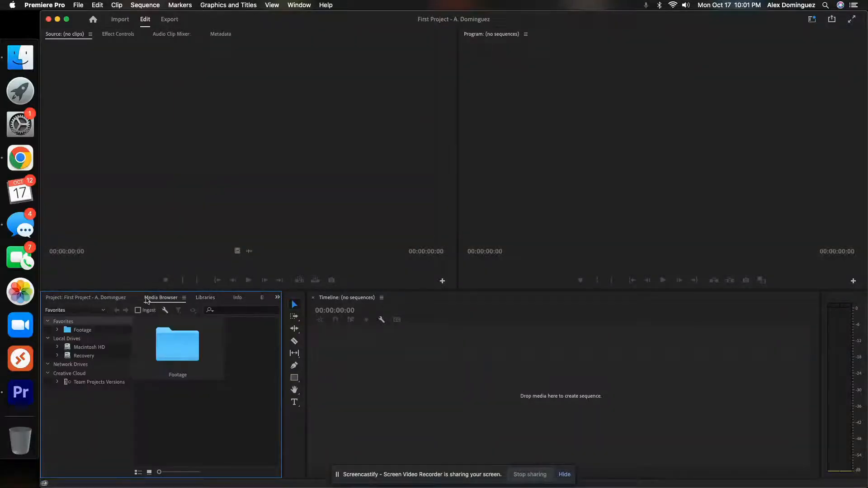
left_click(88, 301)
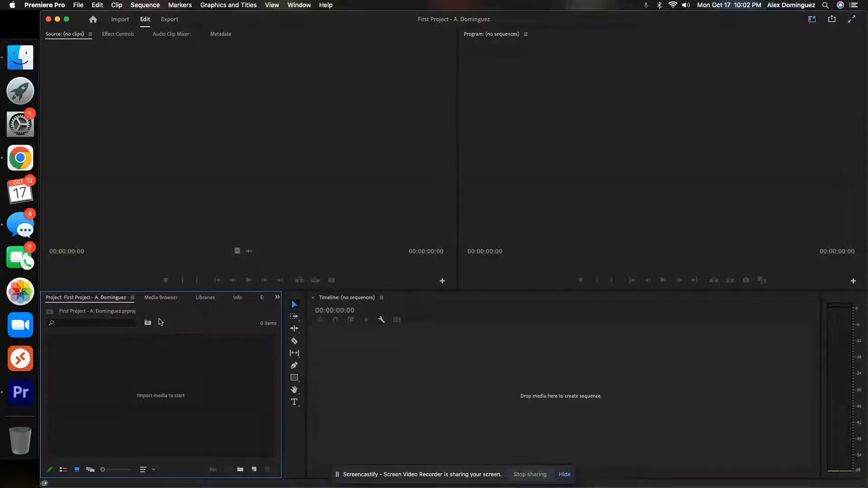
Step: Browse to the Footage folder in the Media Browser and play clip A001_C037_0921FG_001.mp4 in the Source monitor
left_click(148, 300)
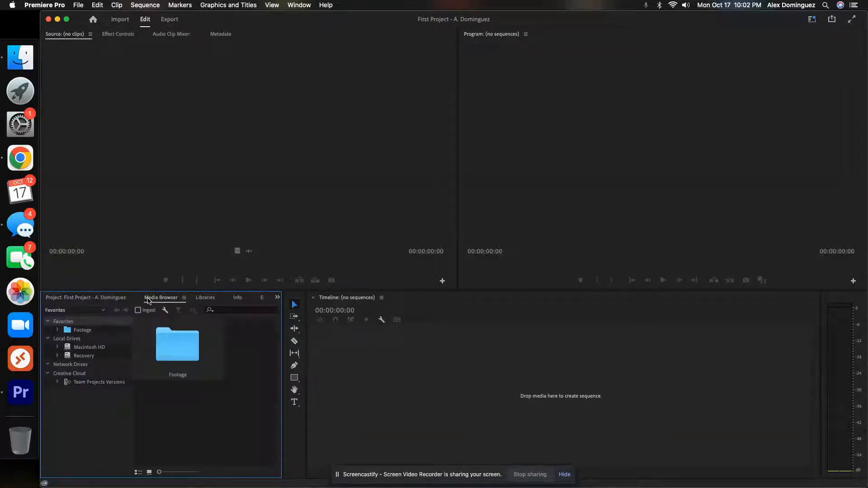
double_click(181, 346)
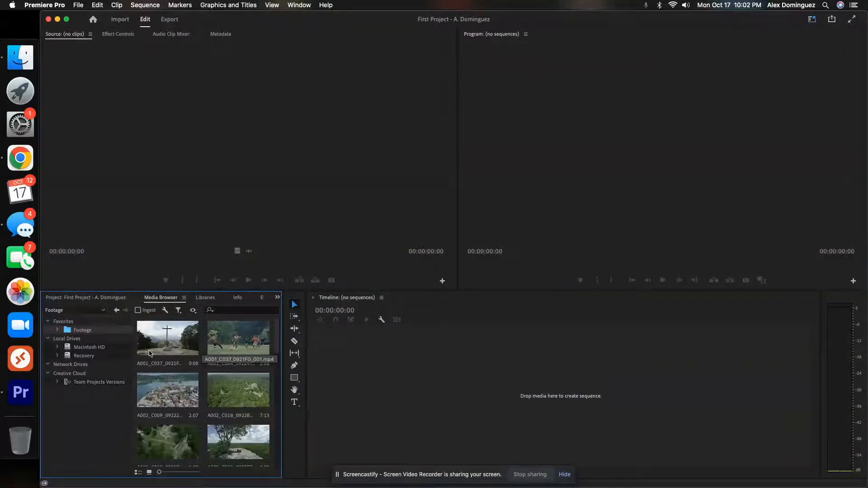
left_click(166, 337)
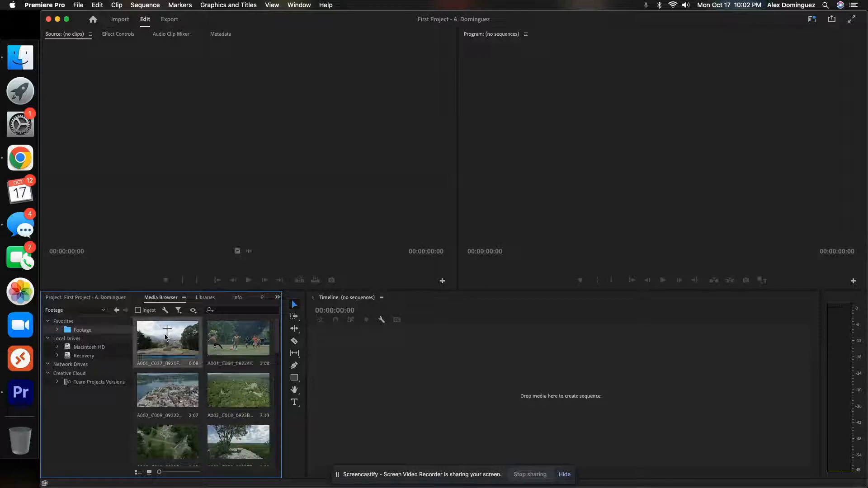
double_click(166, 337)
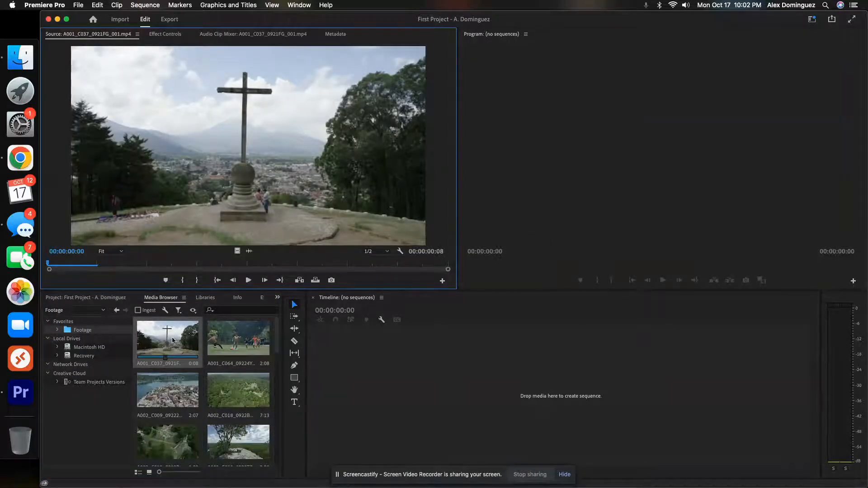
left_click(166, 360)
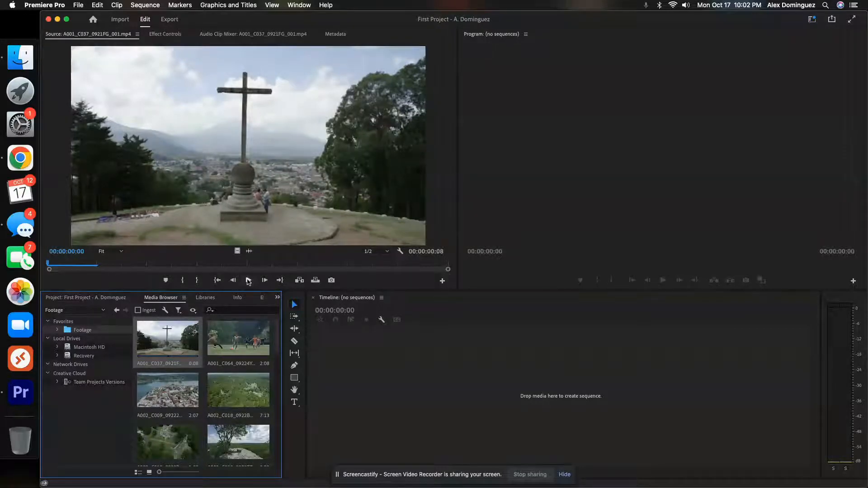
left_click(249, 281)
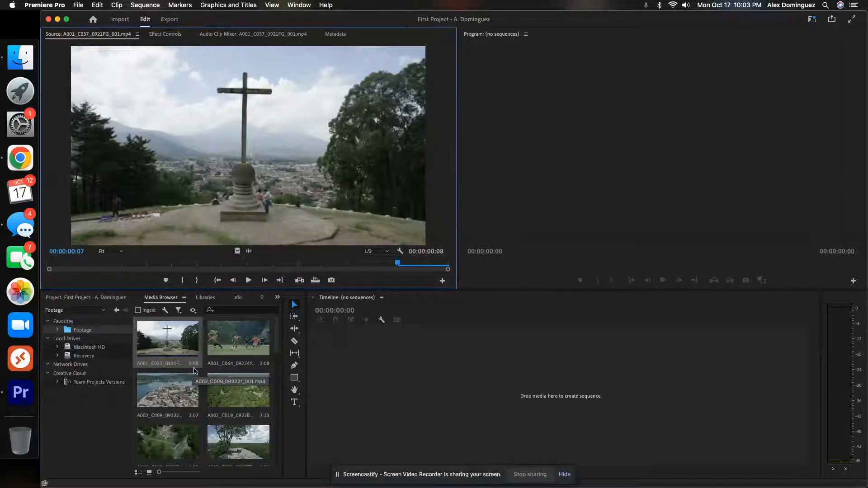
Step: Load the soccer clip A001_C064_09224Y_001.mp4 into the Source monitor and play it
left_click(234, 366)
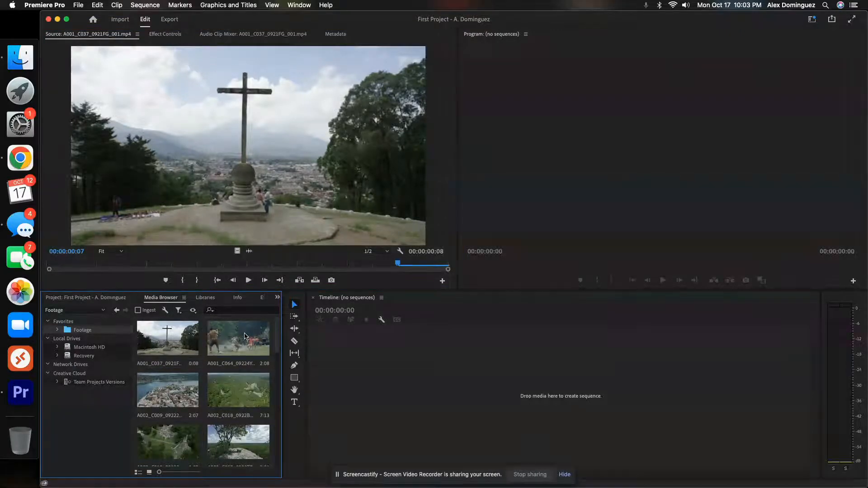
left_click(244, 337)
double_click(238, 339)
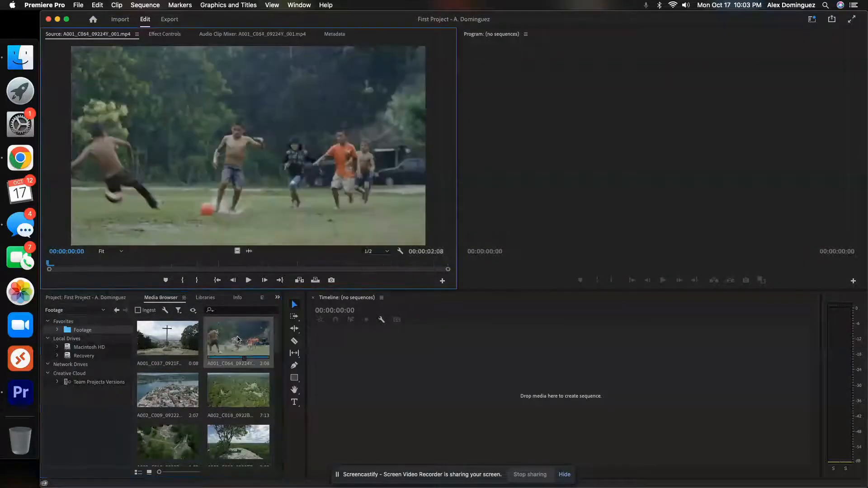
left_click(248, 281)
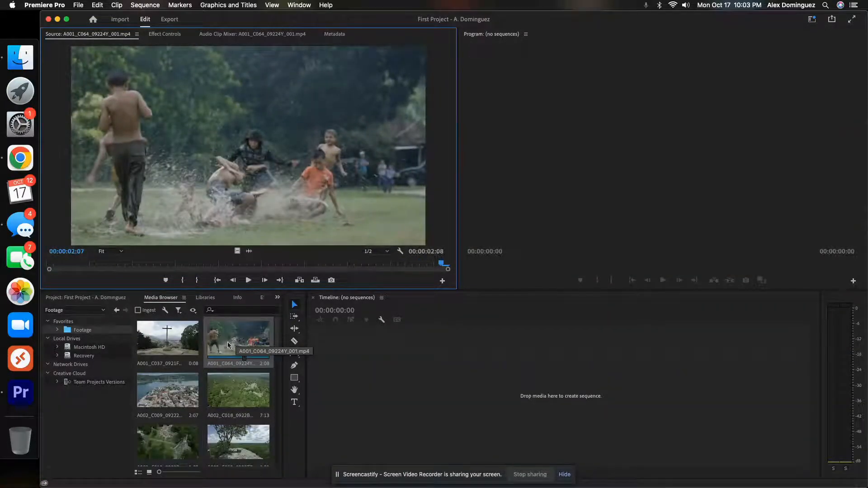
Step: Preview the aerial town clip A002_C009_092221_001.mp4 in the Source monitor and look over the remaining footage
left_click(170, 396)
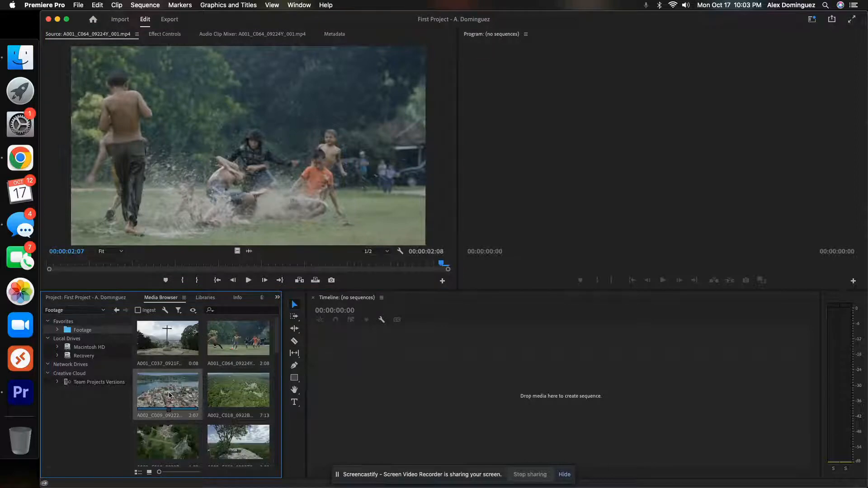
double_click(170, 396)
left_click(249, 281)
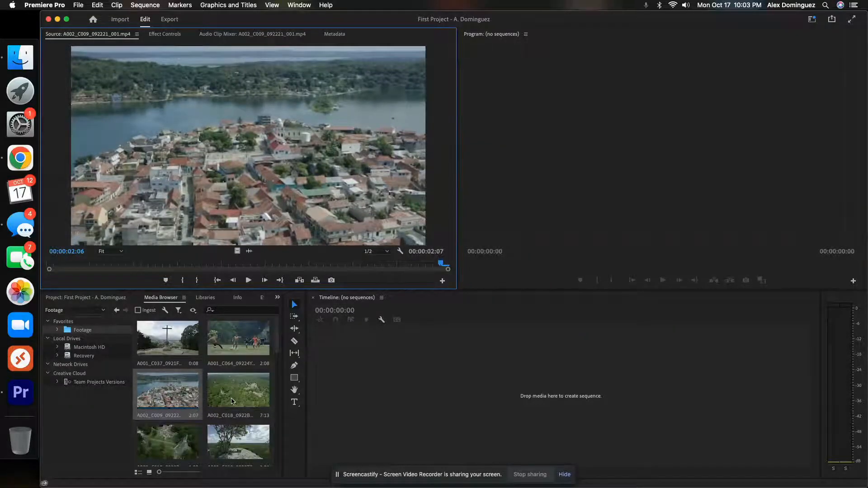
scroll(229, 385, "down", 5)
scroll(229, 385, "down", 10)
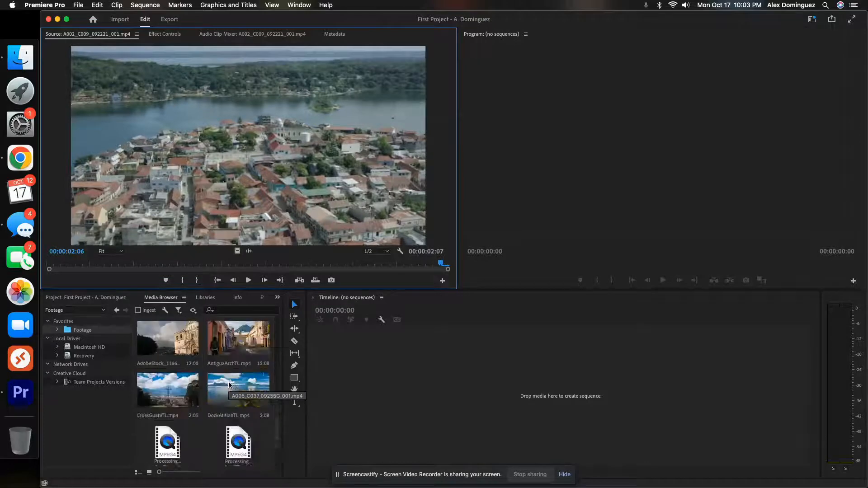
scroll(228, 382, "up", 8)
scroll(229, 382, "up", 4)
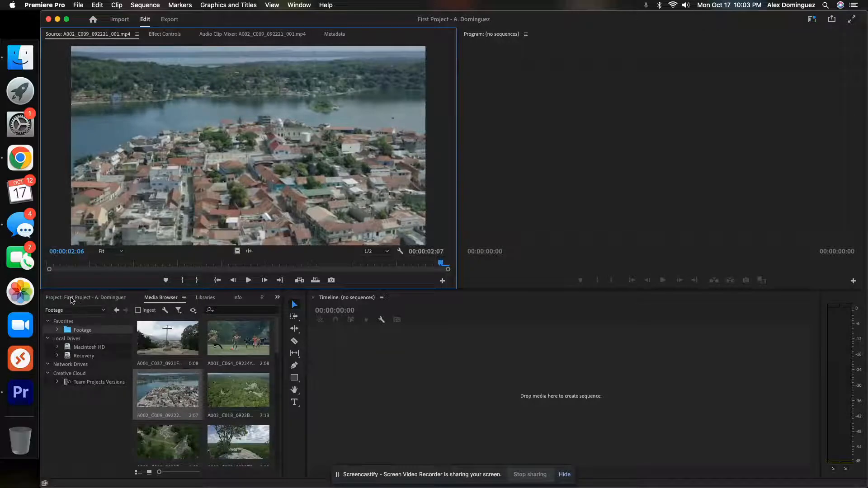
Step: Create a new sequence from the project bin with the DSLR 1080p30 preset, named "My First Sequence"
left_click(71, 298)
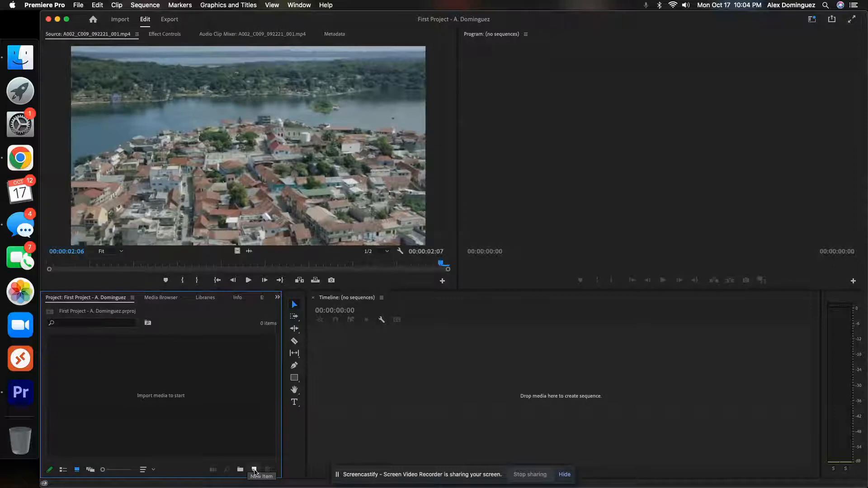
left_click(254, 471)
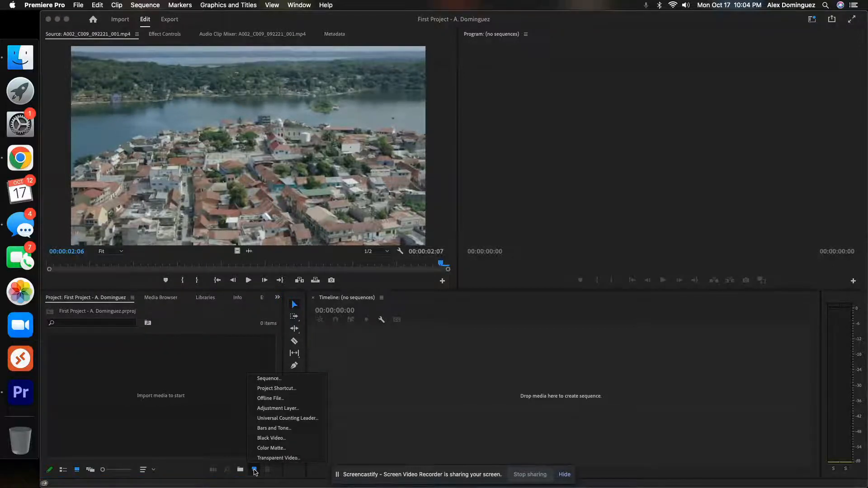
left_click(288, 382)
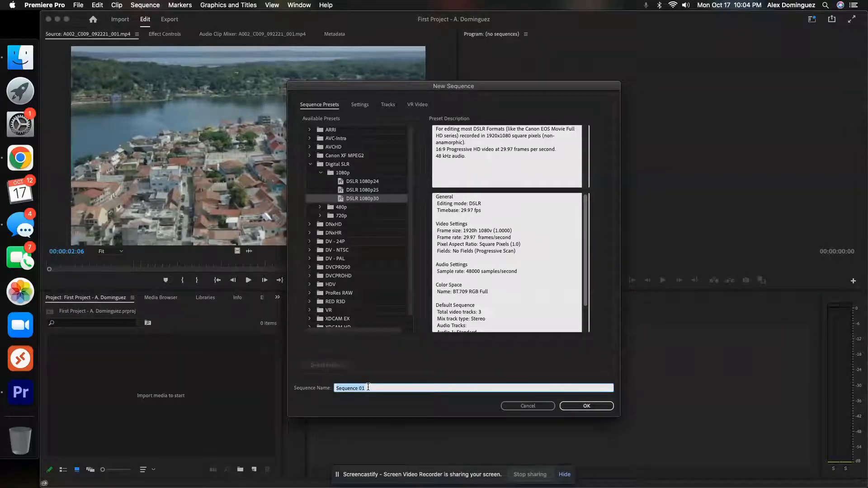
type("My First")
left_click(581, 409)
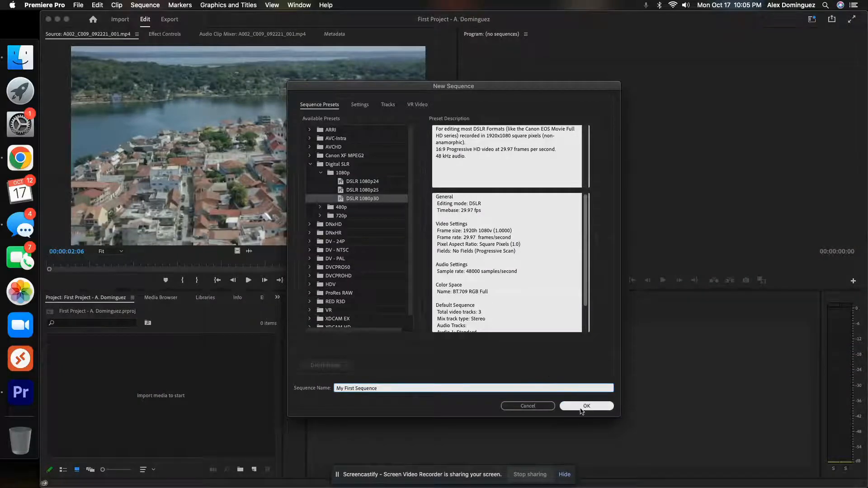
left_click(584, 407)
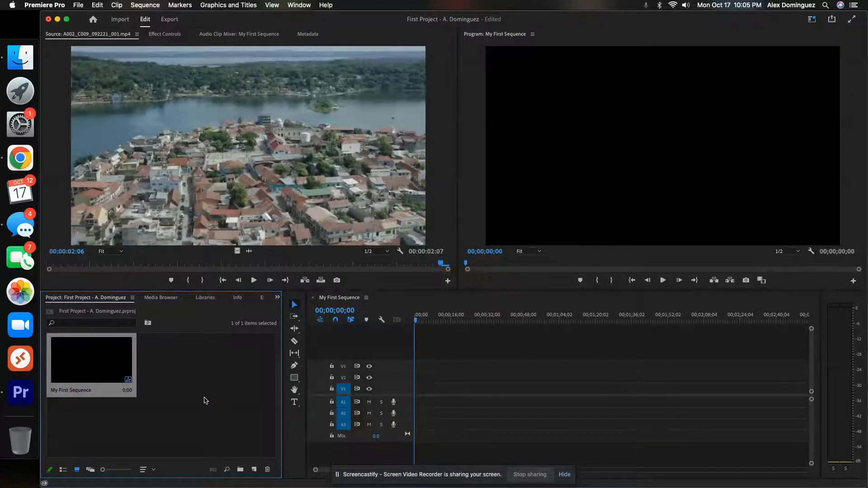
Step: Place the soccer clip A001_C064_09224Y_001.mp4 at the start of track V1, changing the sequence settings to match the clip
left_click(167, 299)
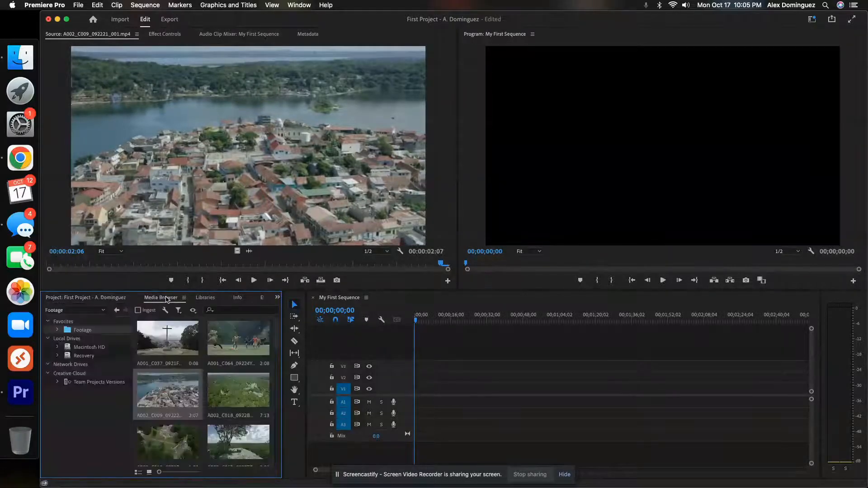
double_click(231, 340)
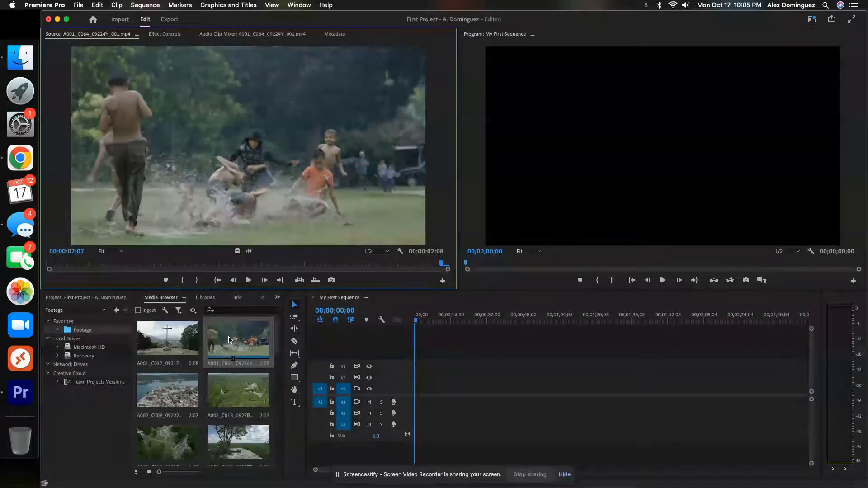
left_click(229, 340)
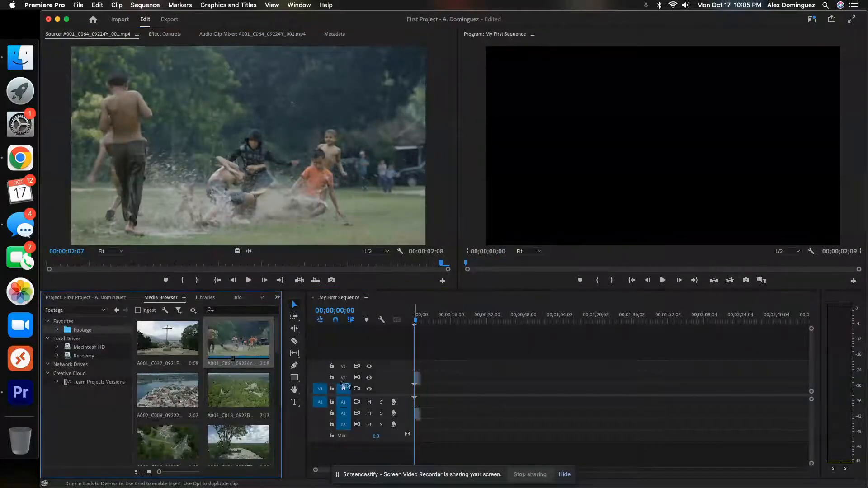
left_click_drag(370, 391, 420, 394)
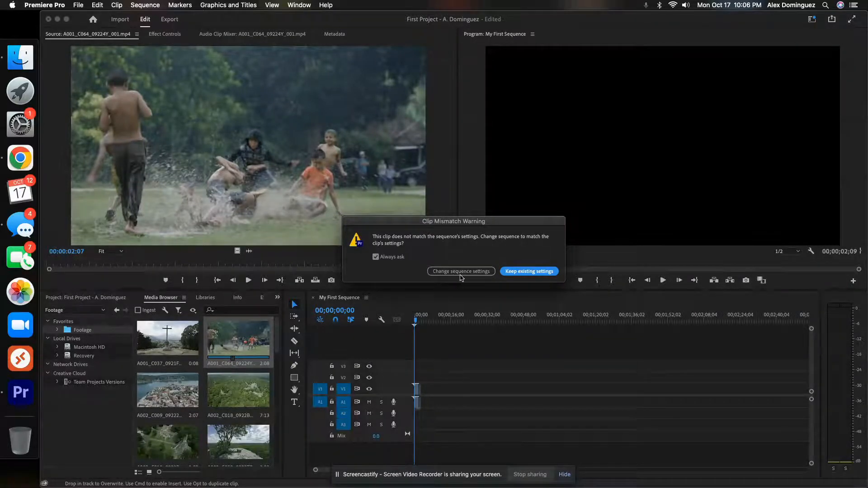
left_click(456, 273)
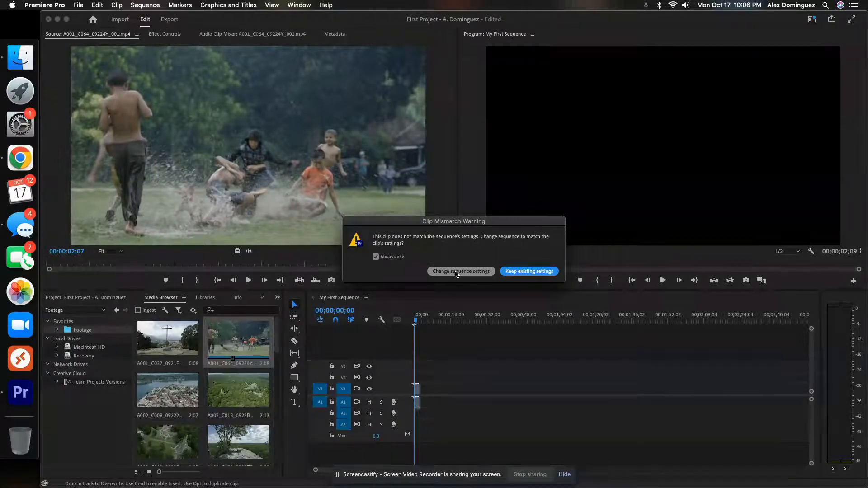
left_click(456, 273)
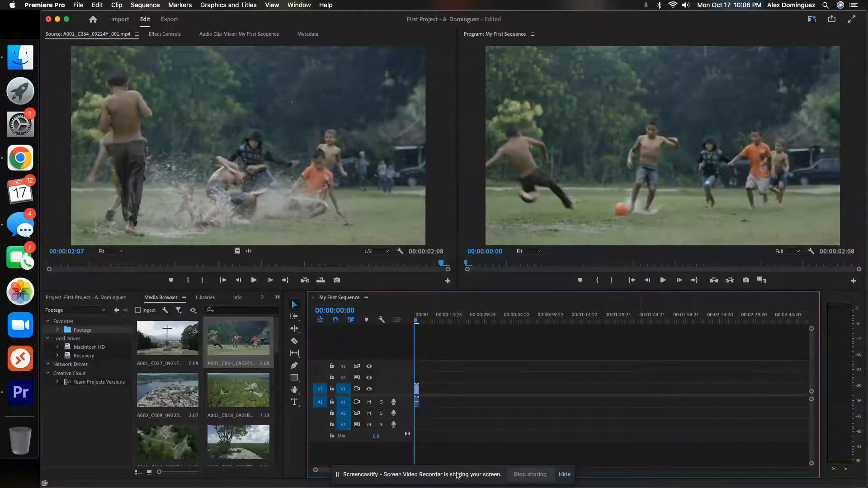
Step: Move the screen-sharing bar off the timeline and zoom the timeline in until the soccer clip spans most of its width
left_click_drag(461, 476, 192, 270)
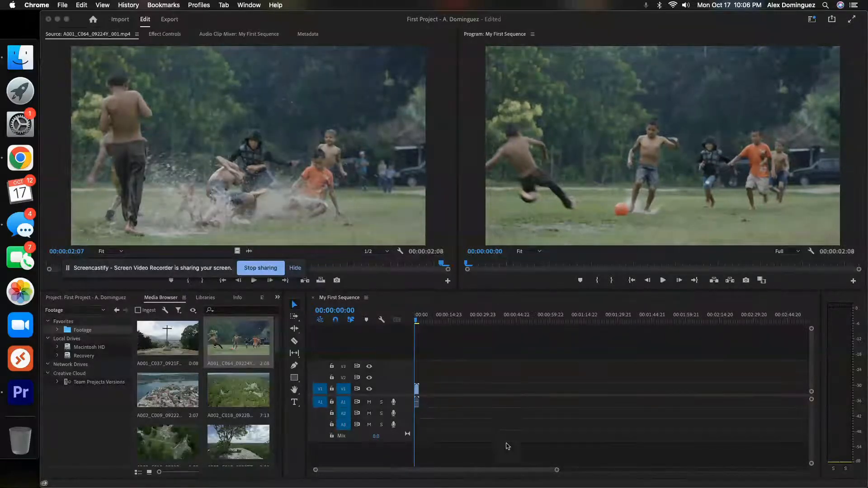
left_click(558, 470)
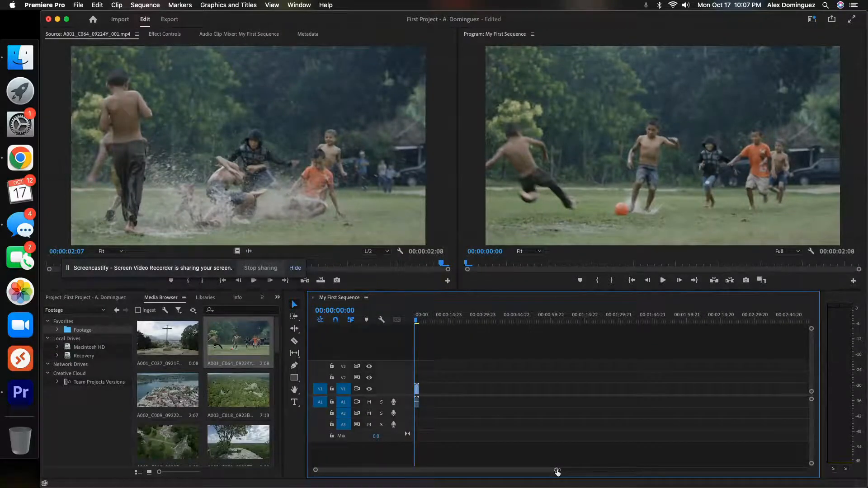
left_click_drag(557, 471, 472, 474)
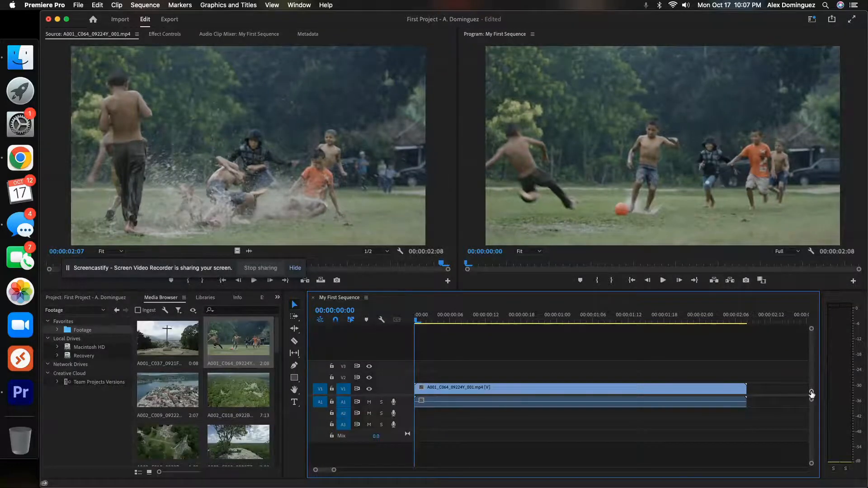
Step: Increase the height of the video and audio tracks to show the clip's thumbnail on Video 1 and an expanded Audio 1
left_click_drag(812, 395, 812, 384)
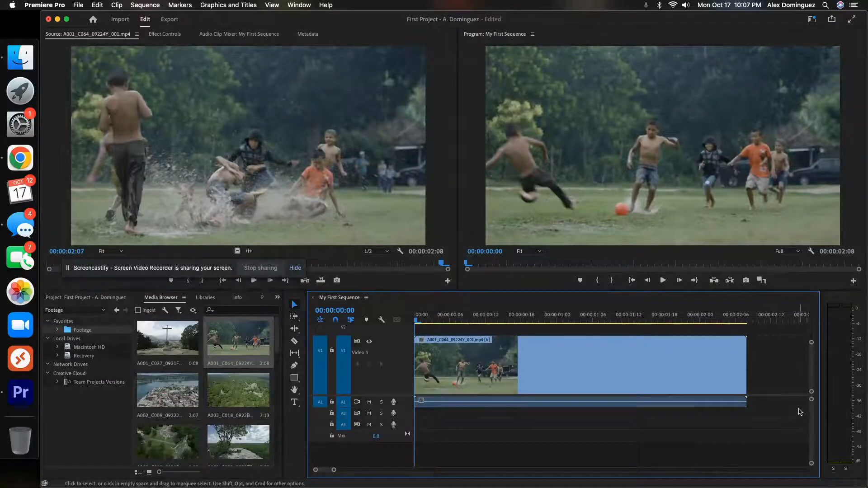
left_click_drag(812, 401, 811, 417)
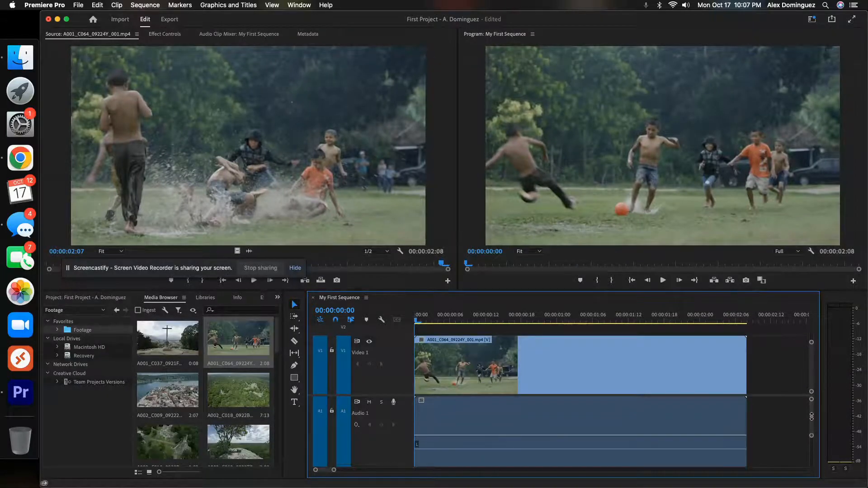
scroll(789, 430, "down", 2)
scroll(788, 430, "up", 1)
scroll(788, 430, "up", 1)
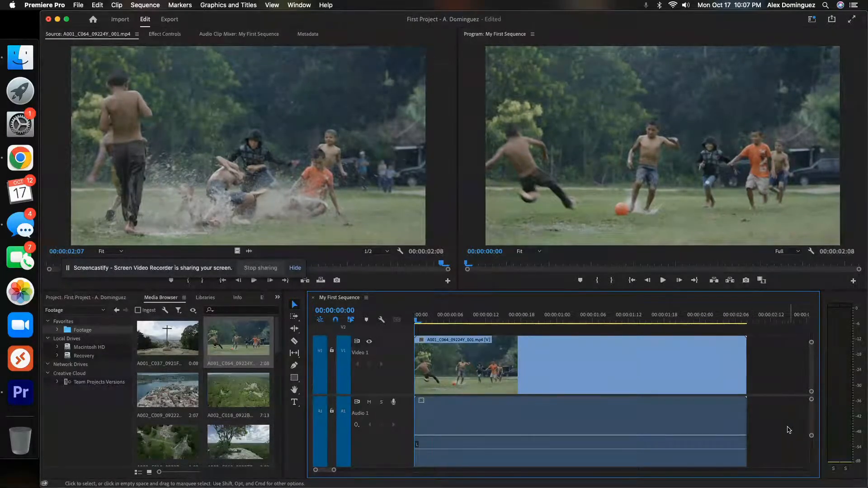
left_click_drag(813, 439, 817, 474)
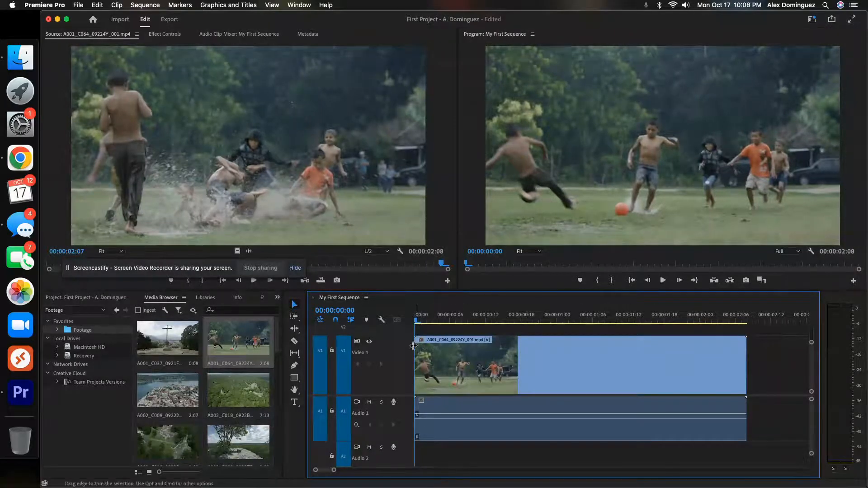
Step: Play the sequence from its beginning to the end of the soccer clip in the Program monitor
mouse_move(417, 322)
left_mouse_down()
mouse_move(629, 335)
mouse_move(412, 332)
left_mouse_up()
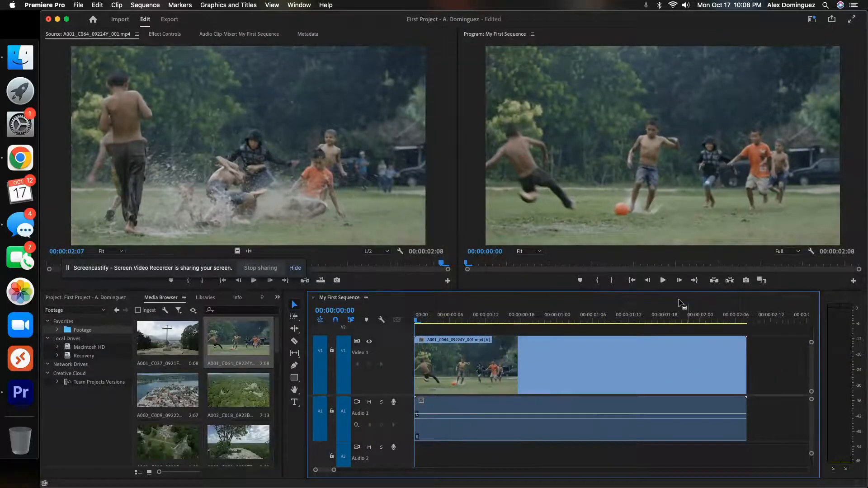
left_click(663, 281)
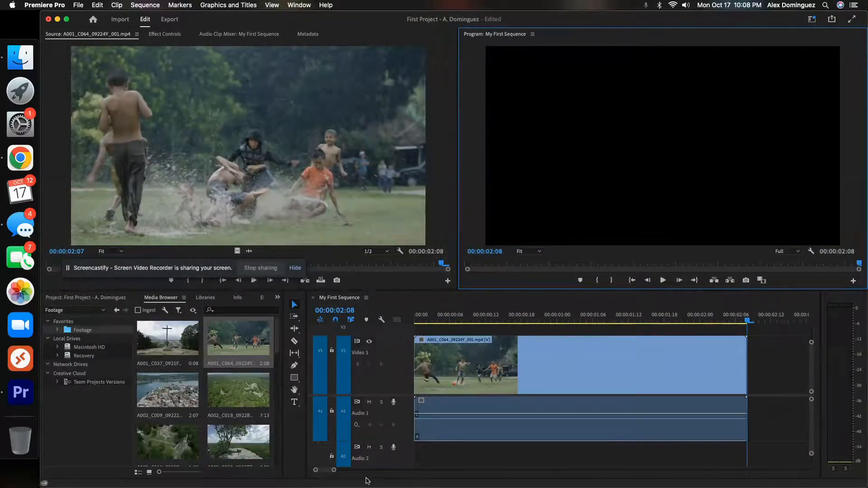
Step: Zoom the timeline out to make room after the soccer clip, and open the lakeside town clip A002_C009_092221_001.mp4 in the Source monitor
left_click_drag(334, 471, 348, 475)
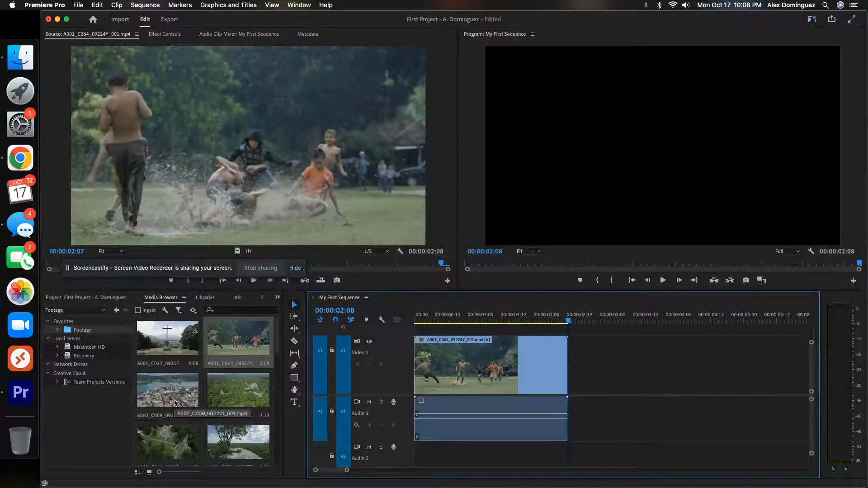
left_click(159, 402)
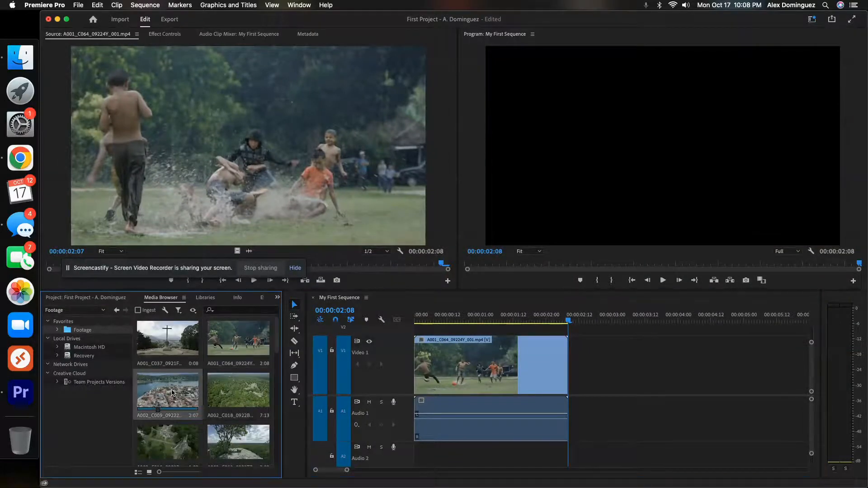
double_click(172, 393)
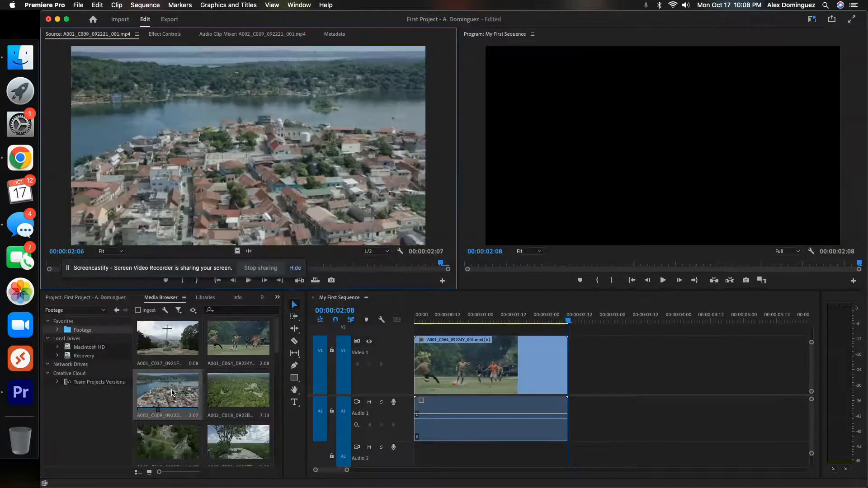
Step: Open the jungle ruins clip A002_C018_0922BW_001.mp4 in the Source monitor and place it directly after the soccer clip on track V1
left_click(239, 392)
double_click(239, 392)
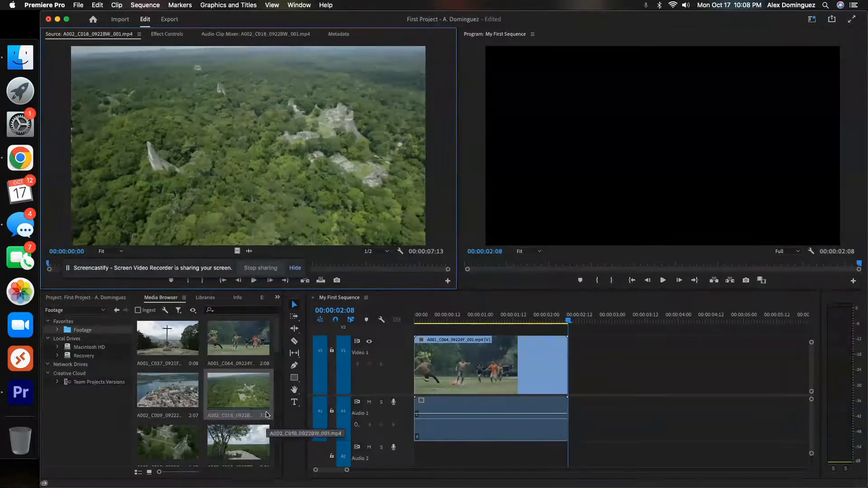
left_click(231, 391)
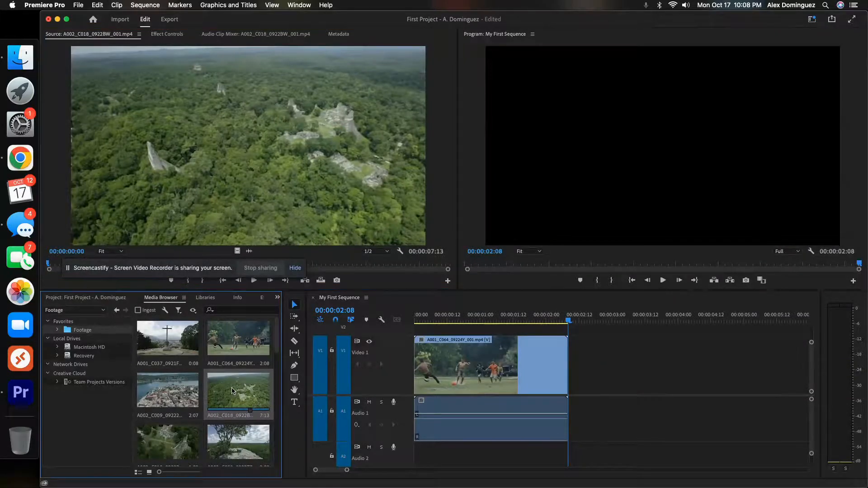
left_click_drag(232, 391, 577, 394)
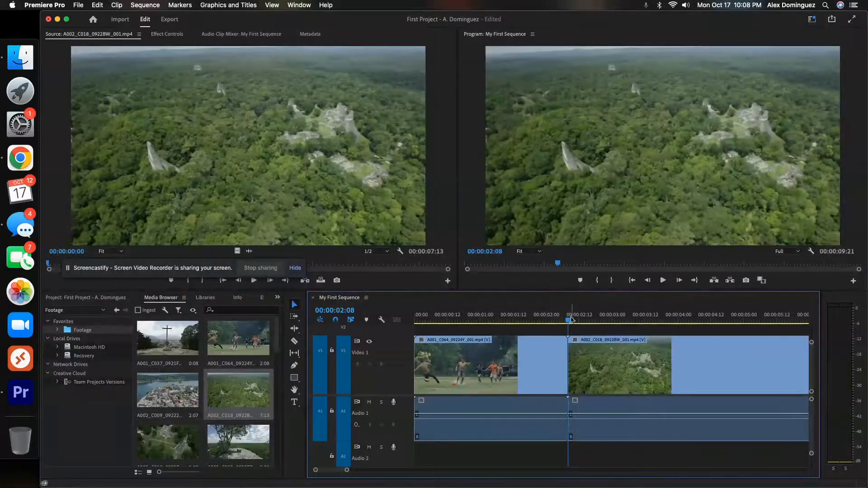
Step: Play the sequence from 00:00:01:02 through the cut to the end of the jungle clip in the Program monitor
left_click_drag(571, 321, 485, 316)
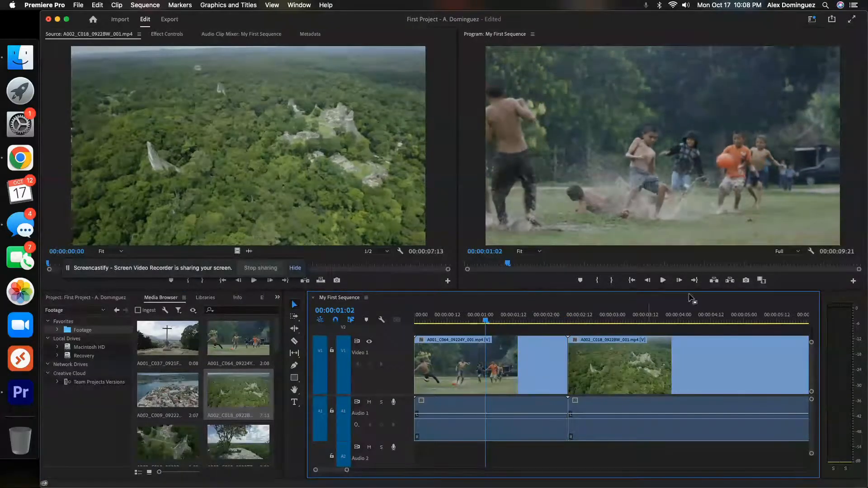
left_click(658, 281)
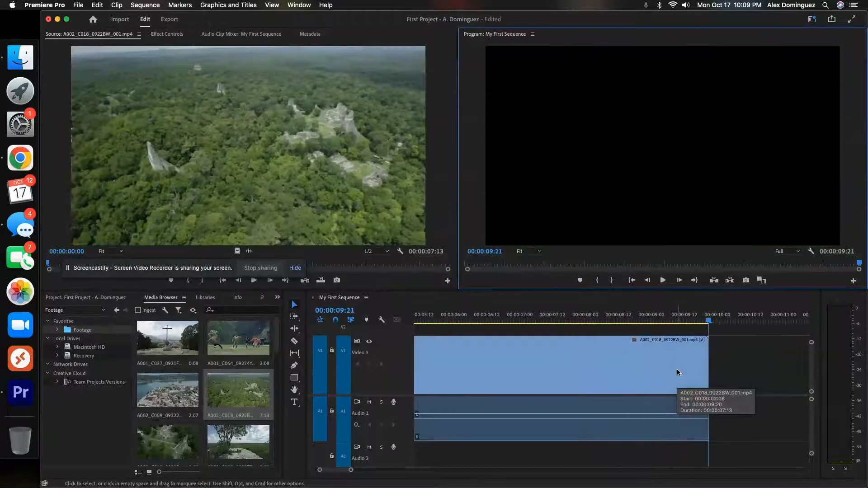
scroll(676, 372, "up", 5)
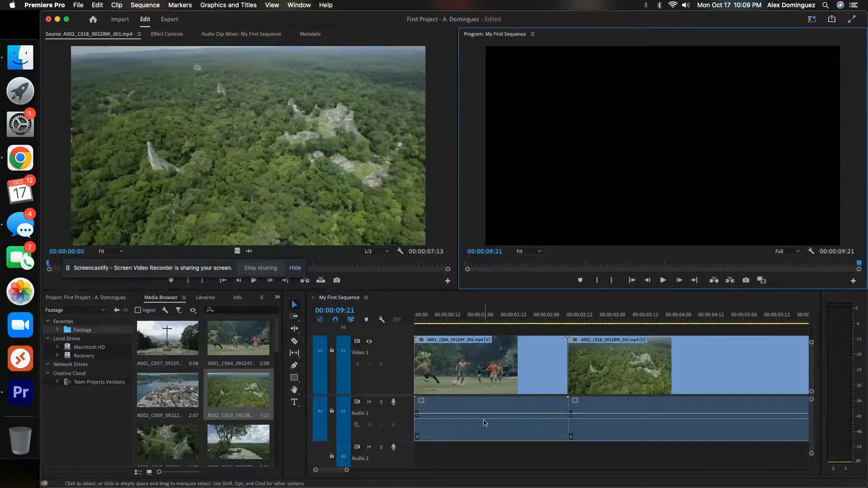
Step: Review the workspace areas in turn: Media Browser, Source monitor, timeline, Program monitor and the items stored in the project
left_click(103, 414)
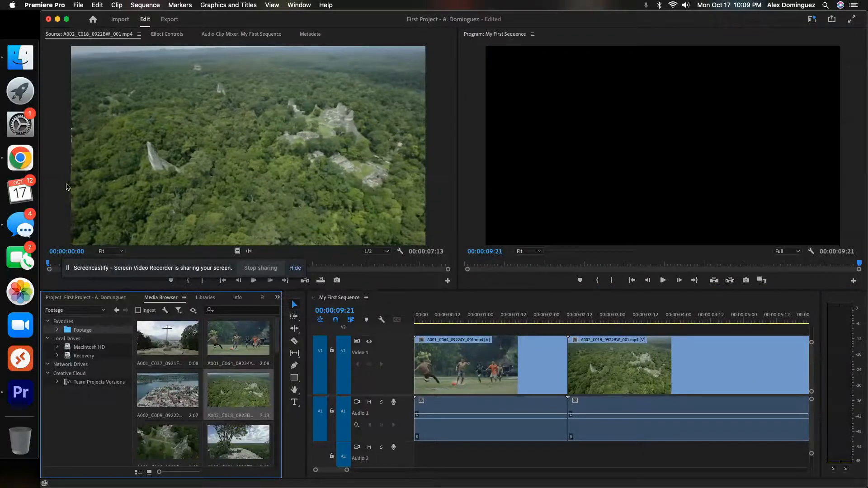
left_click(54, 189)
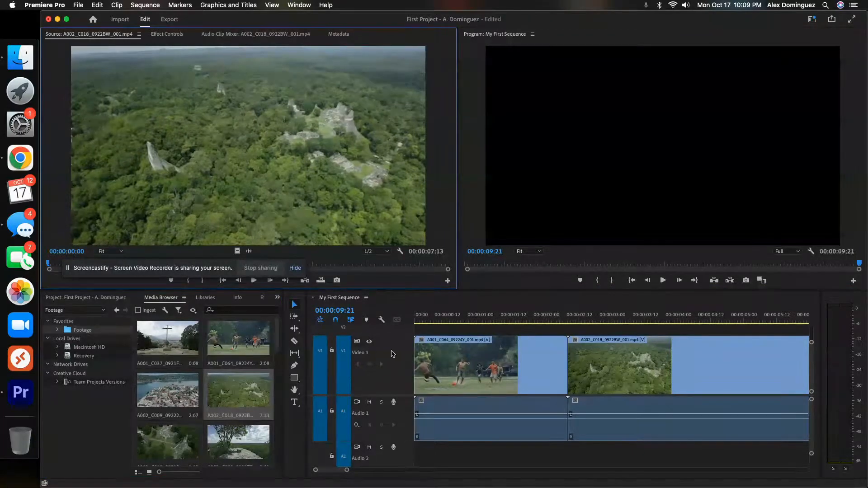
left_click(404, 313)
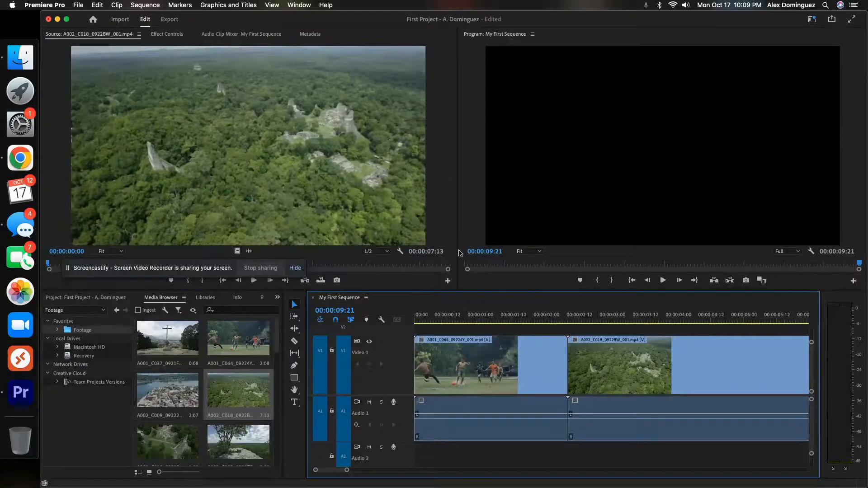
left_click(479, 216)
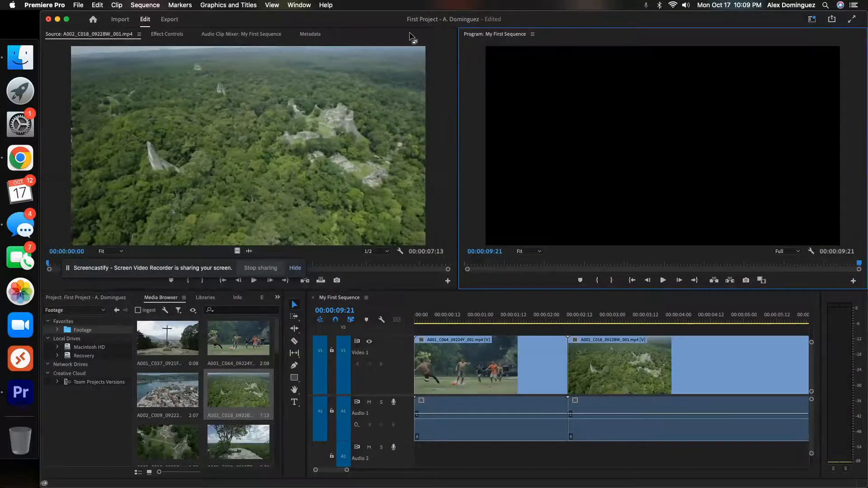
left_click(57, 49)
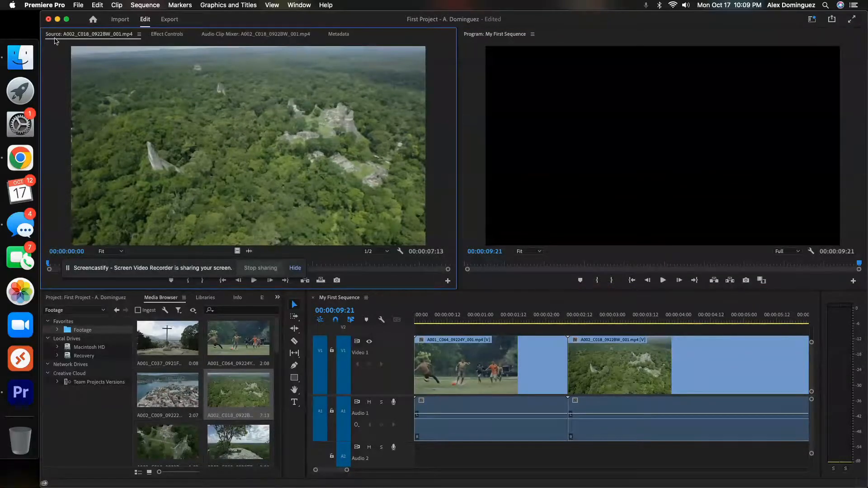
left_click(54, 299)
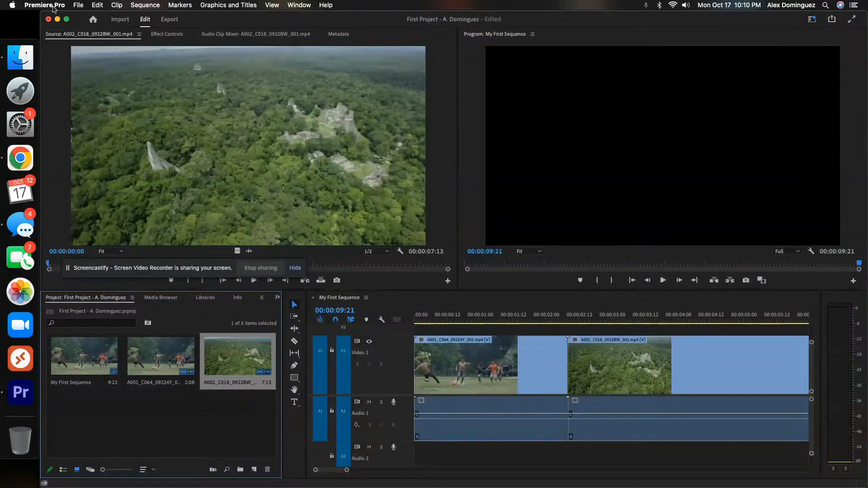
Step: Save the project under its existing name and close the project window
left_click(78, 6)
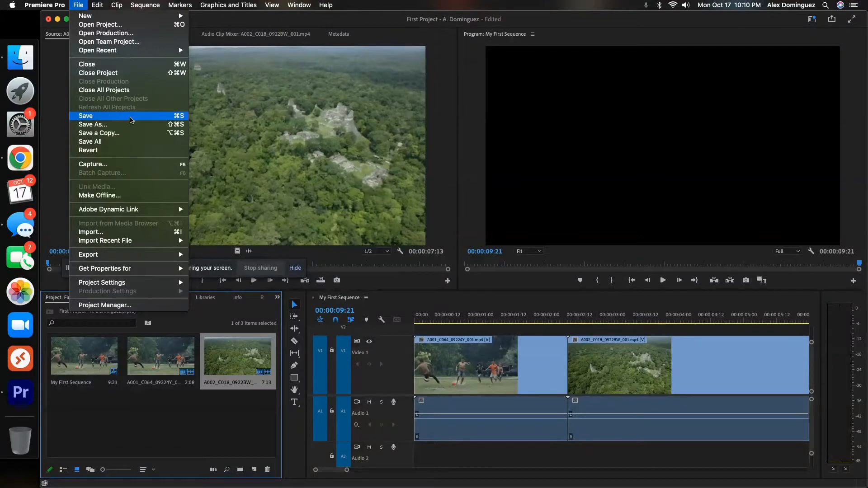
left_click(131, 120)
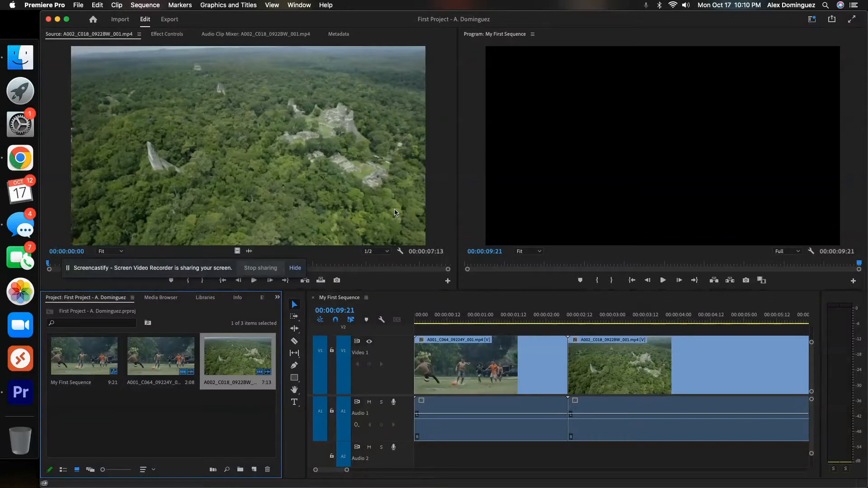
left_click(48, 19)
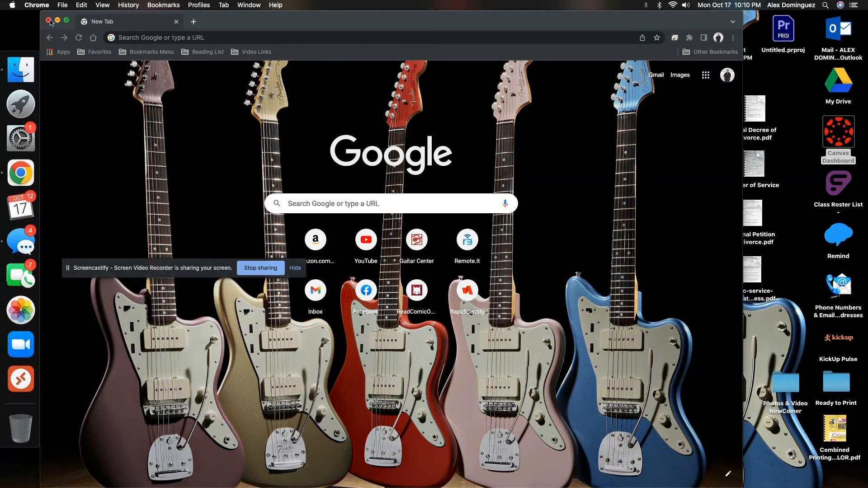